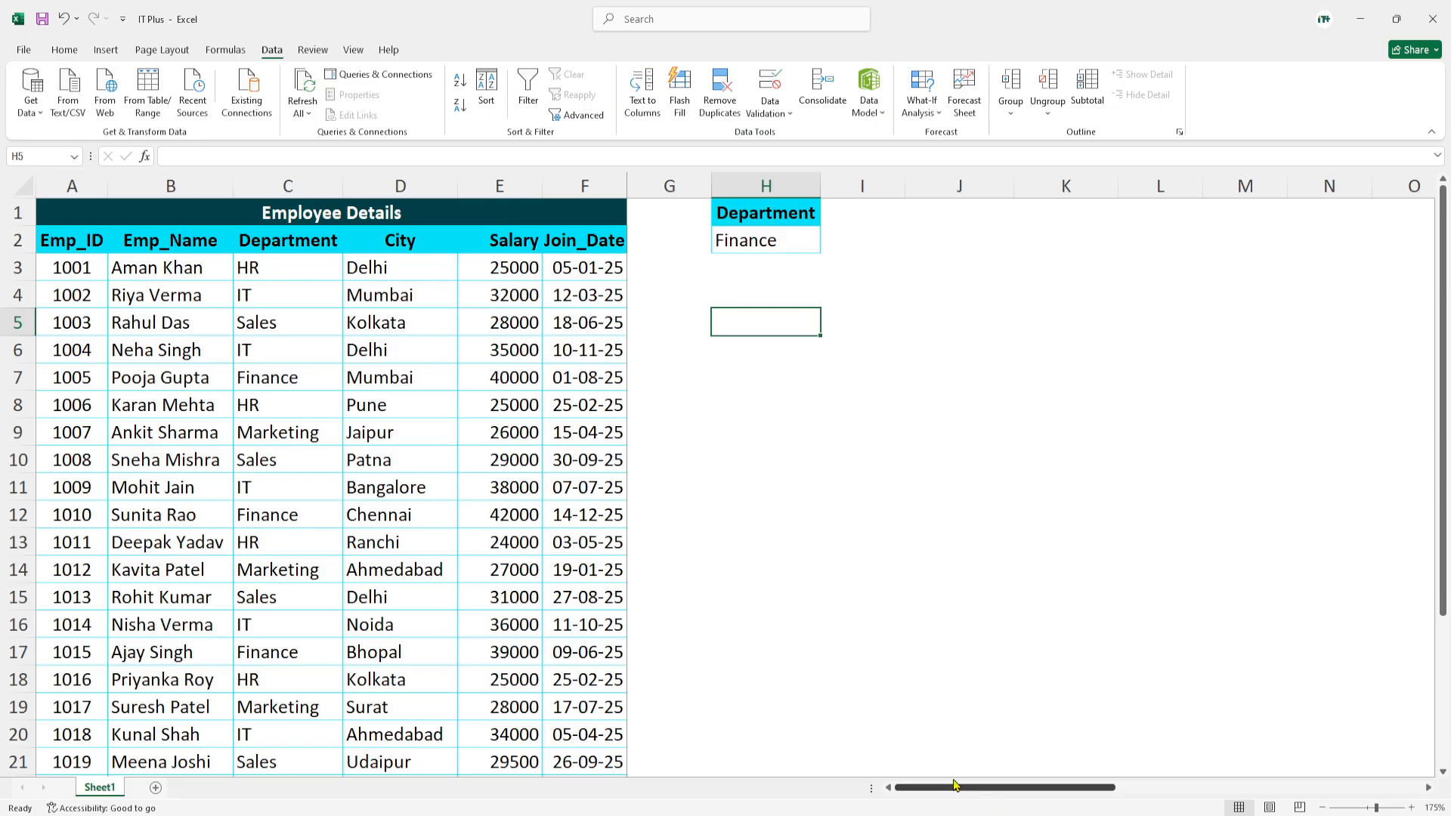
- Select a cell inside the Employee Details table and open the Advanced Filter settings for it
{"action": "left_click", "coordinate": [386, 384]}
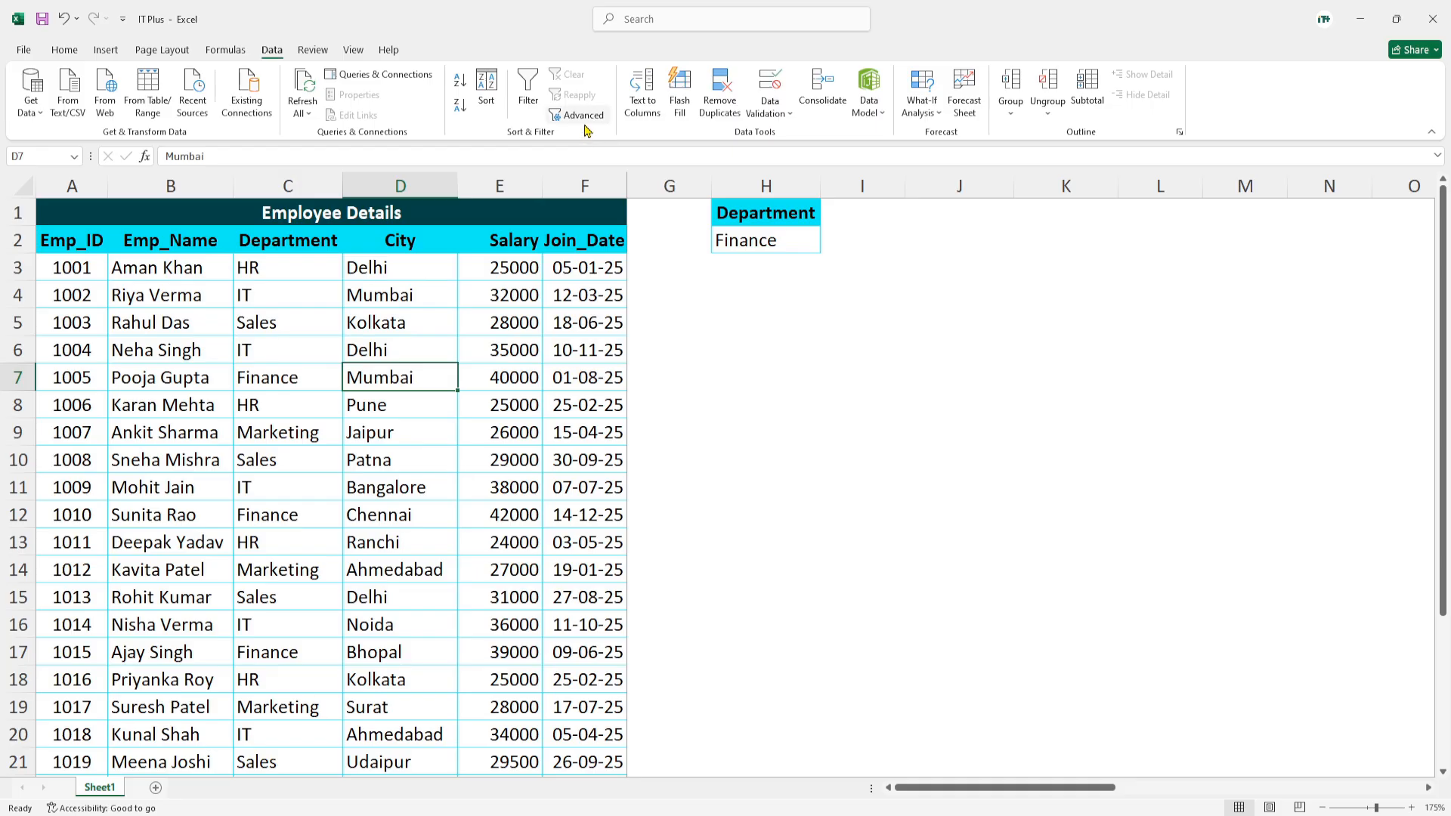
{"action": "left_click", "coordinate": [574, 448]}
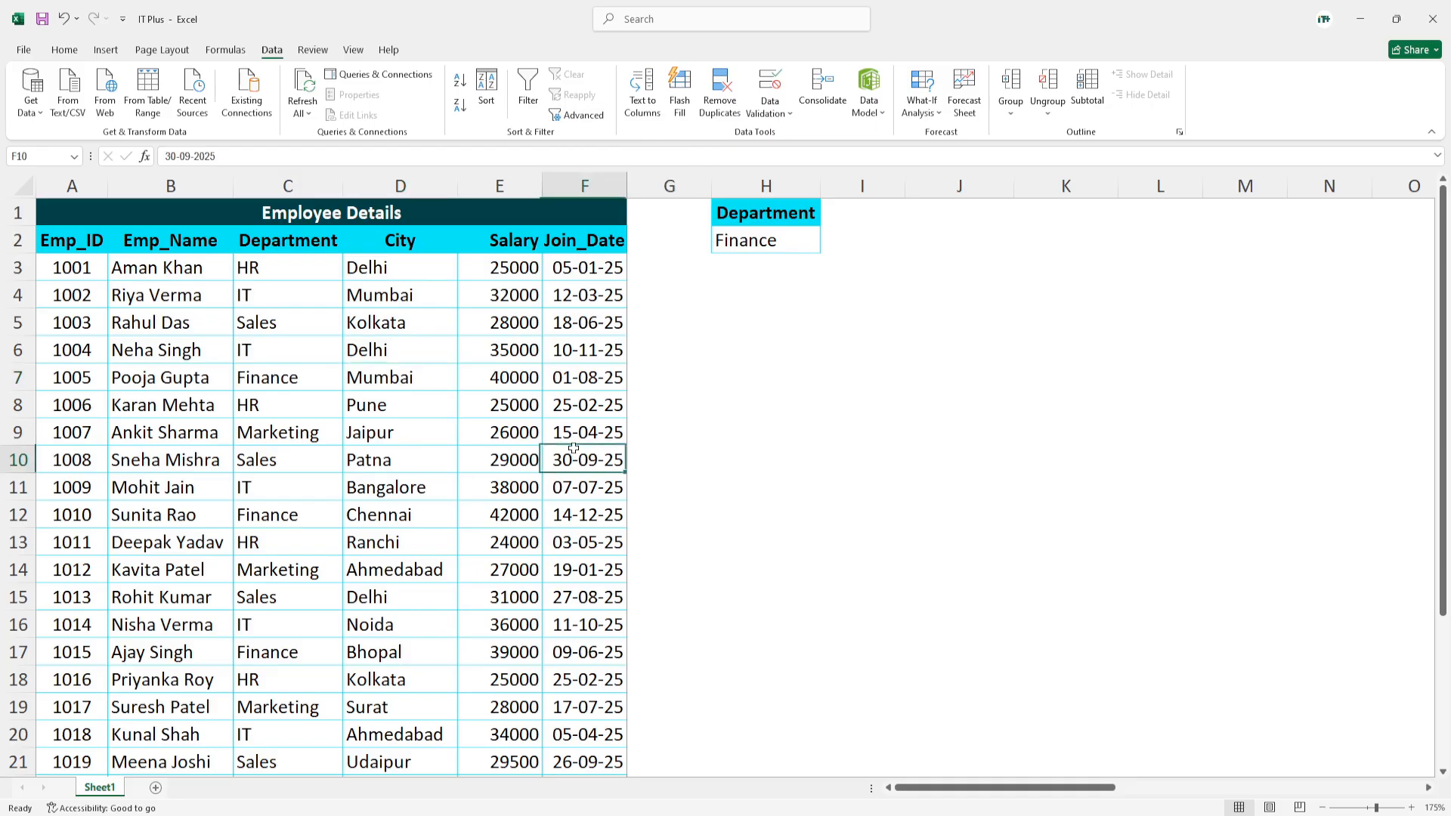
{"action": "left_click", "coordinate": [506, 485]}
{"action": "left_click", "coordinate": [225, 442]}
{"action": "left_click", "coordinate": [179, 414]}
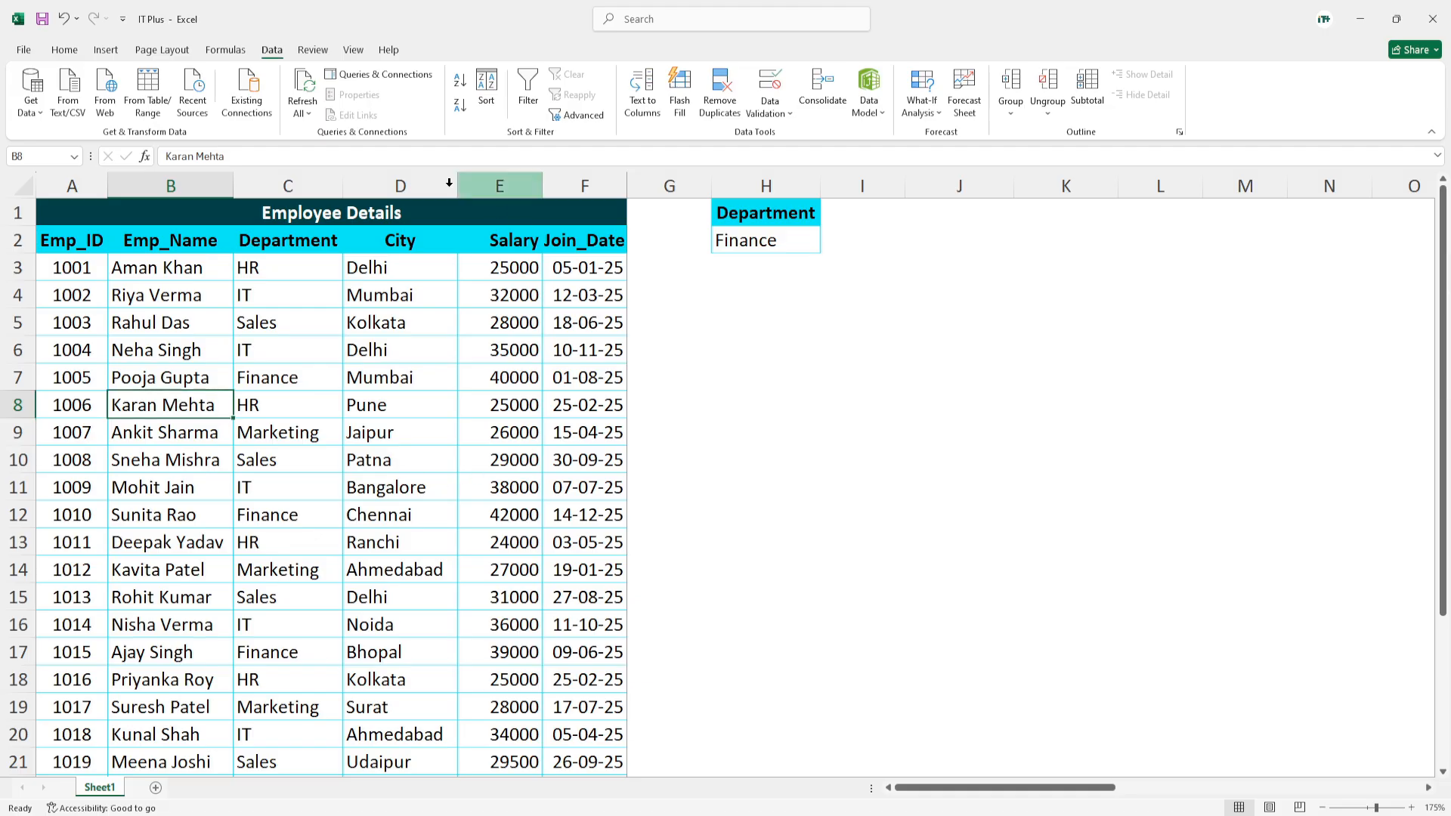
{"action": "left_click", "coordinate": [582, 115]}
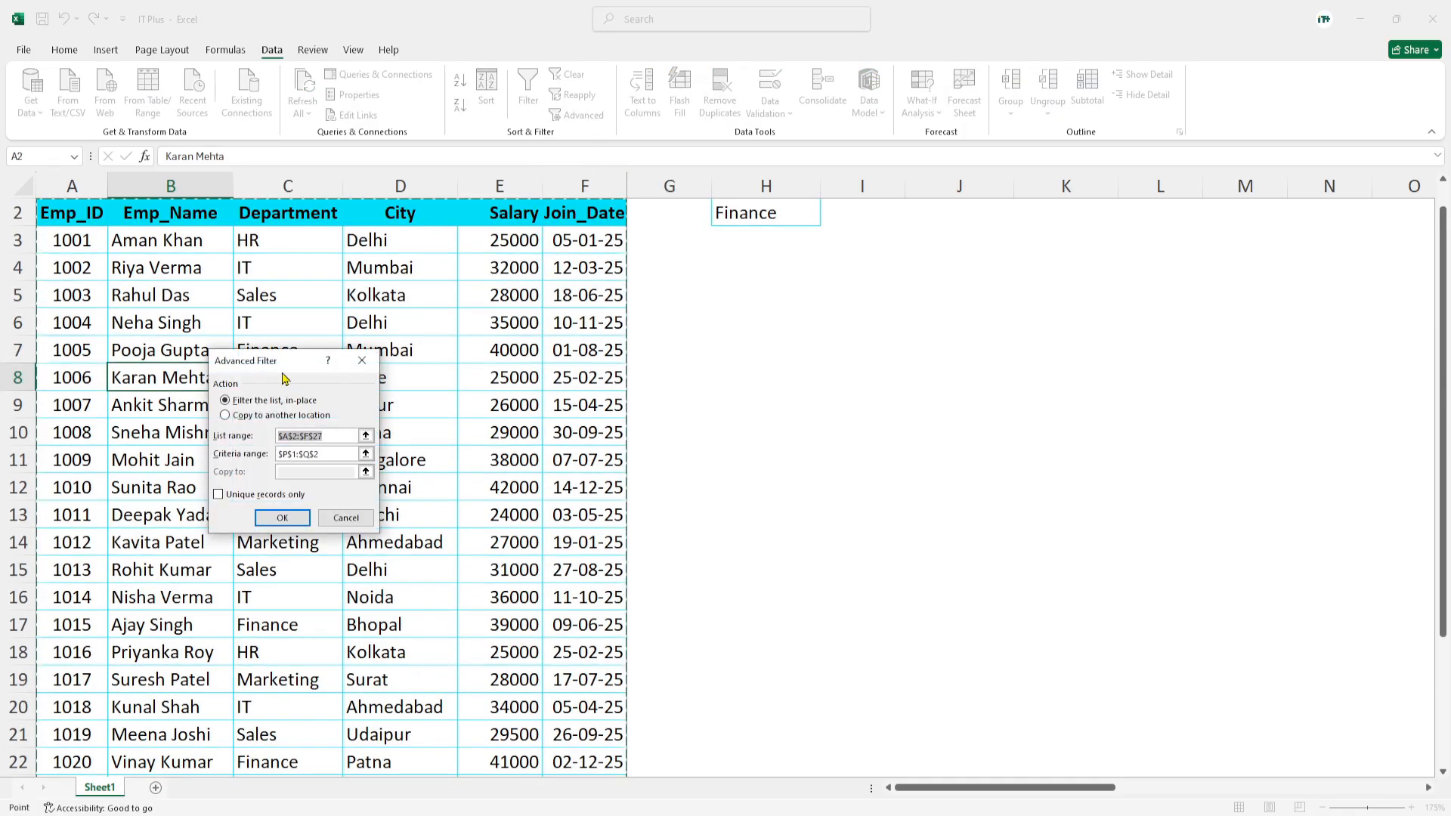
{"action": "left_click_drag", "start_coordinate": [276, 368], "coordinate": [407, 362]}
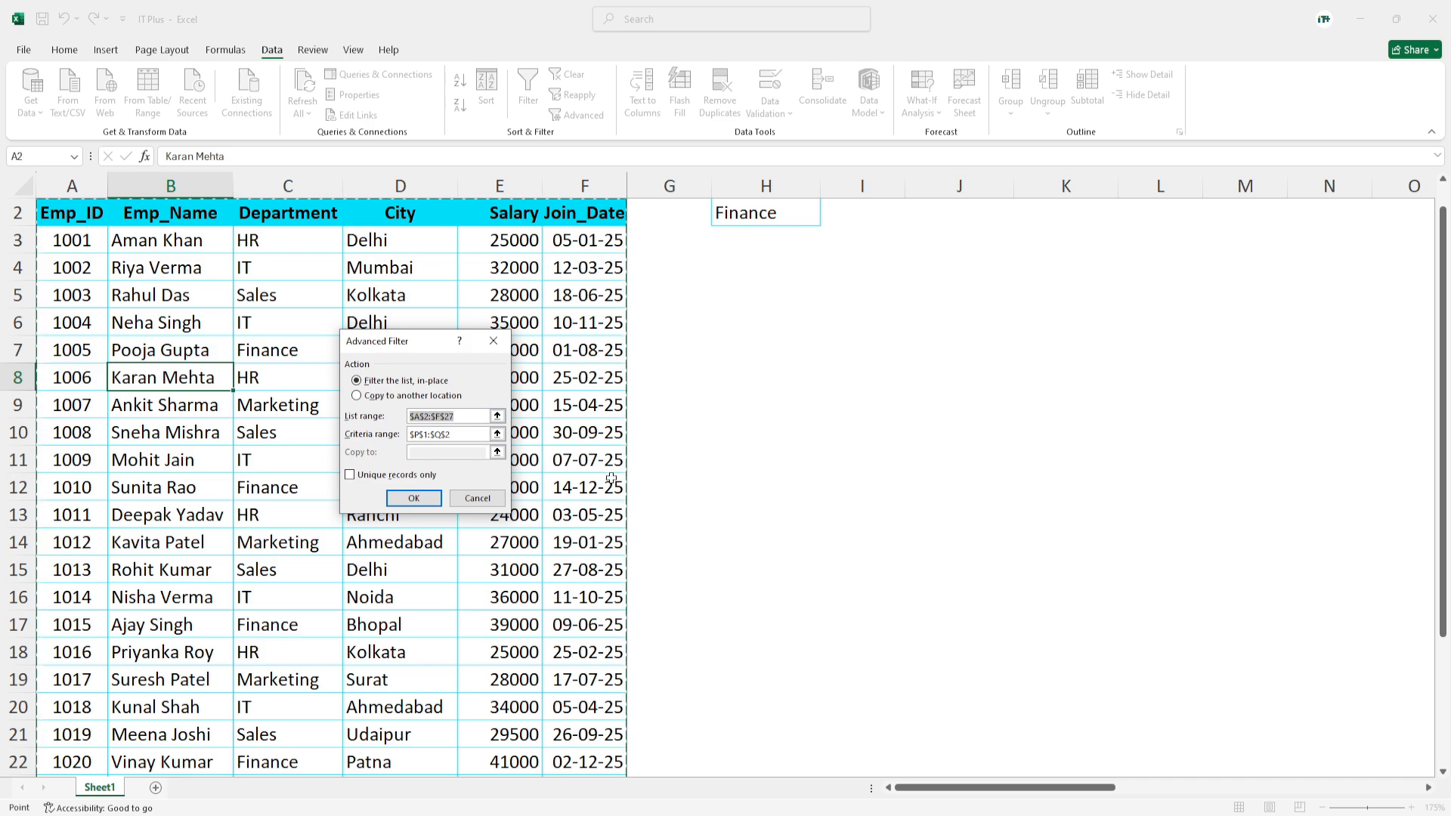
- Replace the Advanced Filter's criteria range with H1:H2, the Department header and its Finance criterion
{"action": "left_click", "coordinate": [459, 437]}
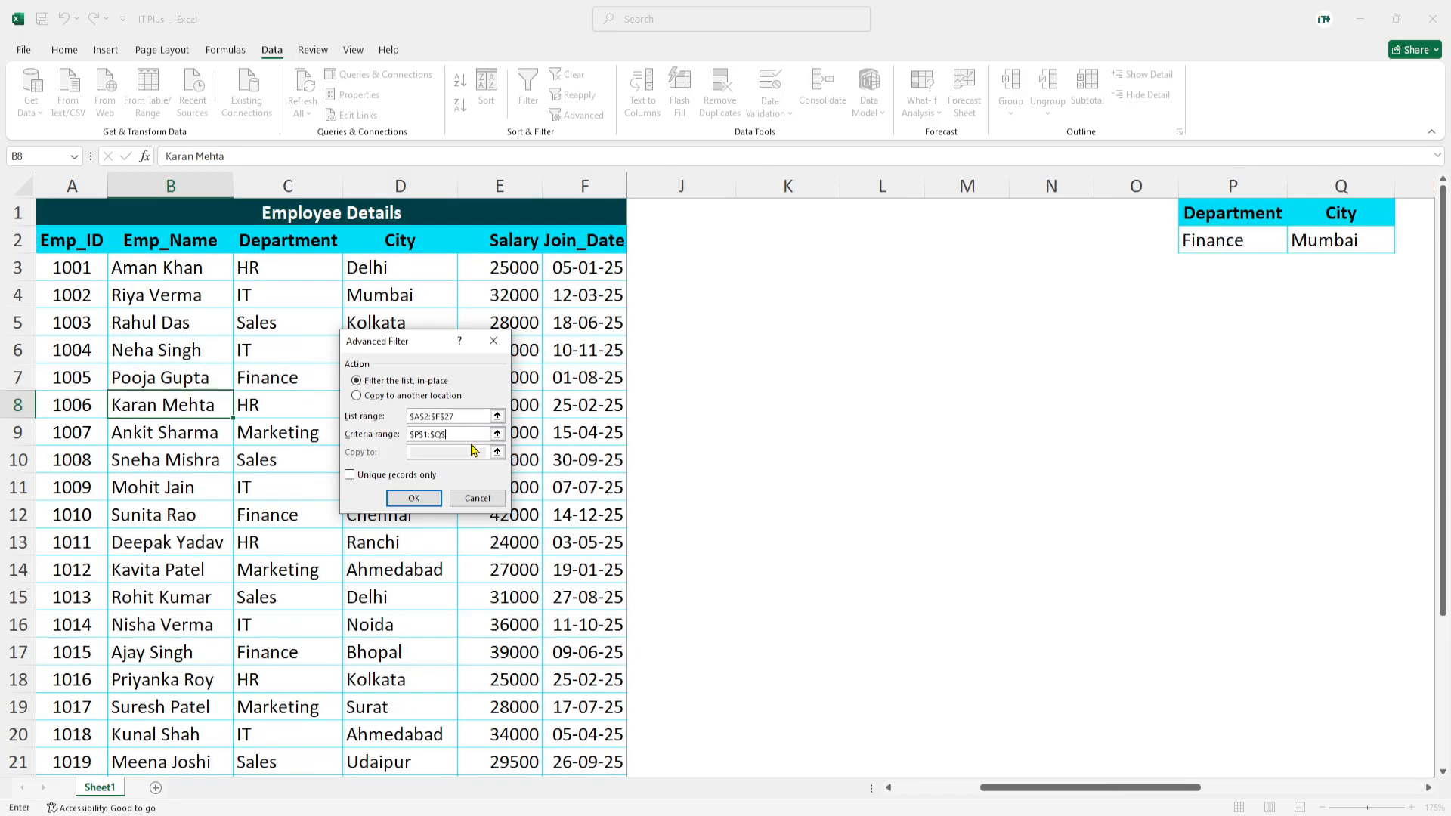
{"action": "key", "text": "BackSpace"}
{"action": "key", "text": "BackSpace"}
{"action": "key", "text": "BackSpace"}
{"action": "key", "text": "BackSpace"}
{"action": "key", "text": "BackSpace"}
{"action": "key", "text": "BackSpace"}
{"action": "key", "text": "BackSpace"}
{"action": "left_click_drag", "start_coordinate": [1001, 791], "coordinate": [917, 791]}
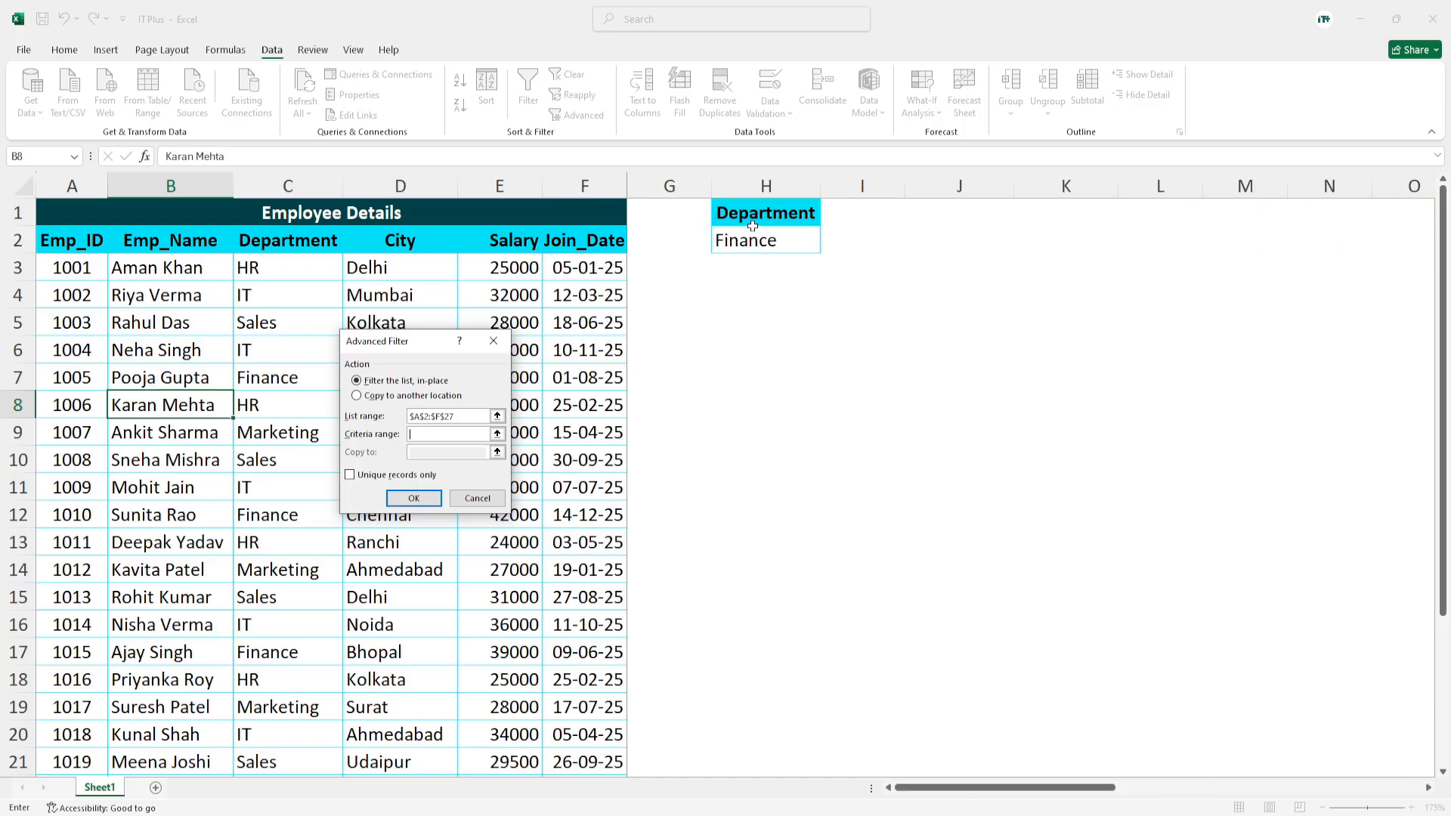
{"action": "left_click_drag", "start_coordinate": [990, 788], "coordinate": [831, 805]}
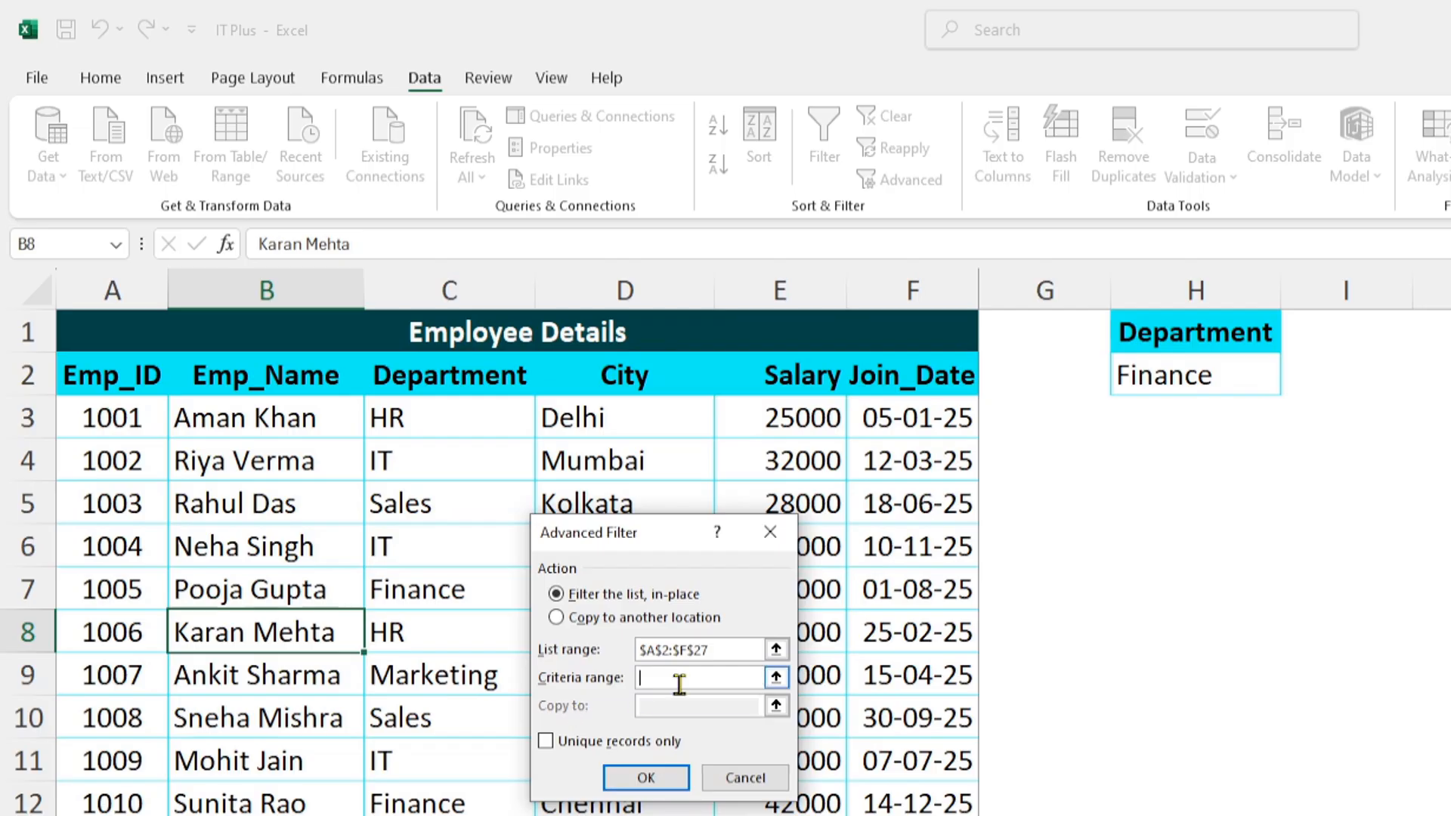
{"action": "left_click_drag", "start_coordinate": [1179, 334], "coordinate": [1179, 365]}
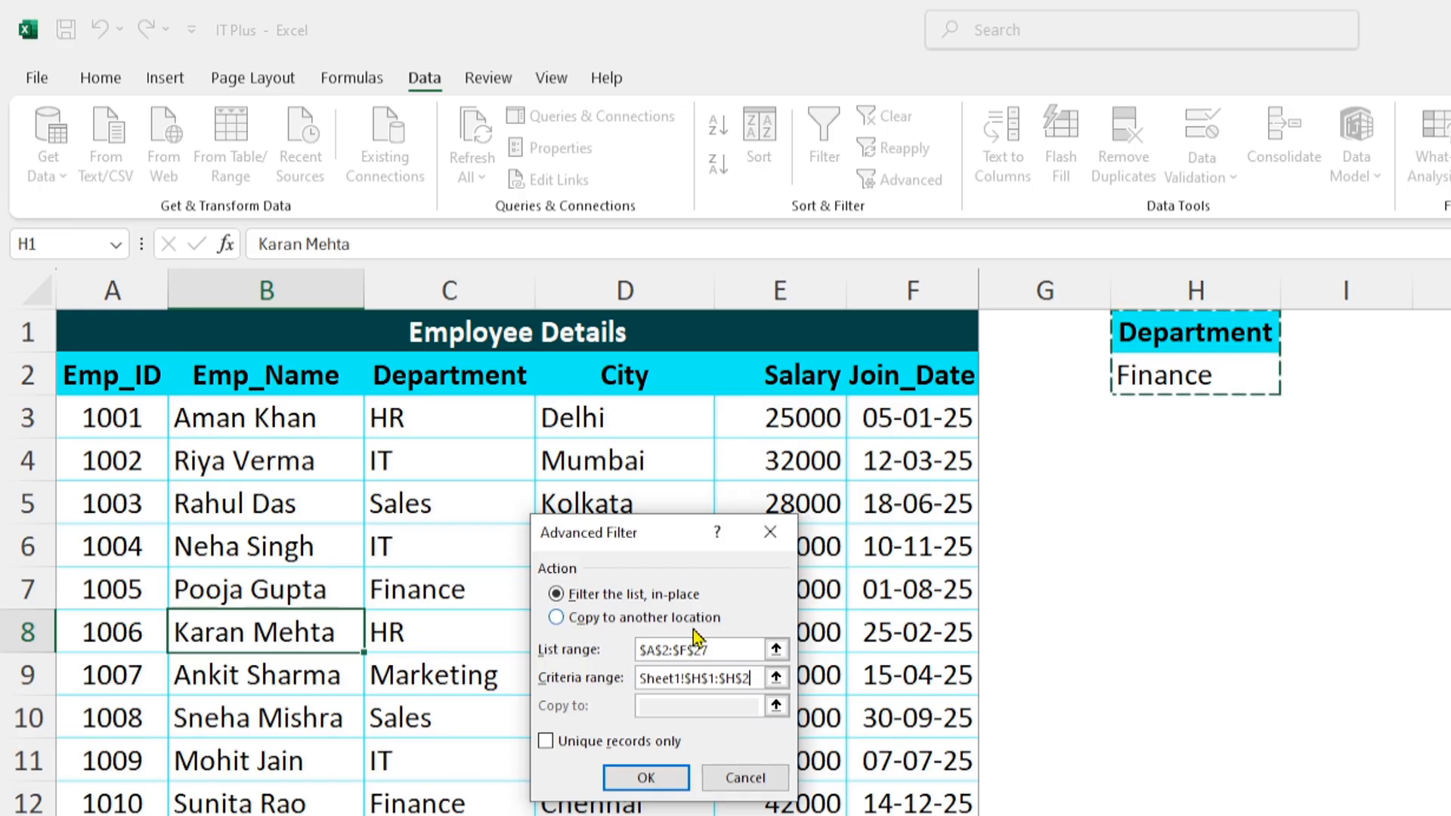
- Choose to copy the filtered records to another location starting at cell H4, and run the filter
{"action": "left_click", "coordinate": [555, 618]}
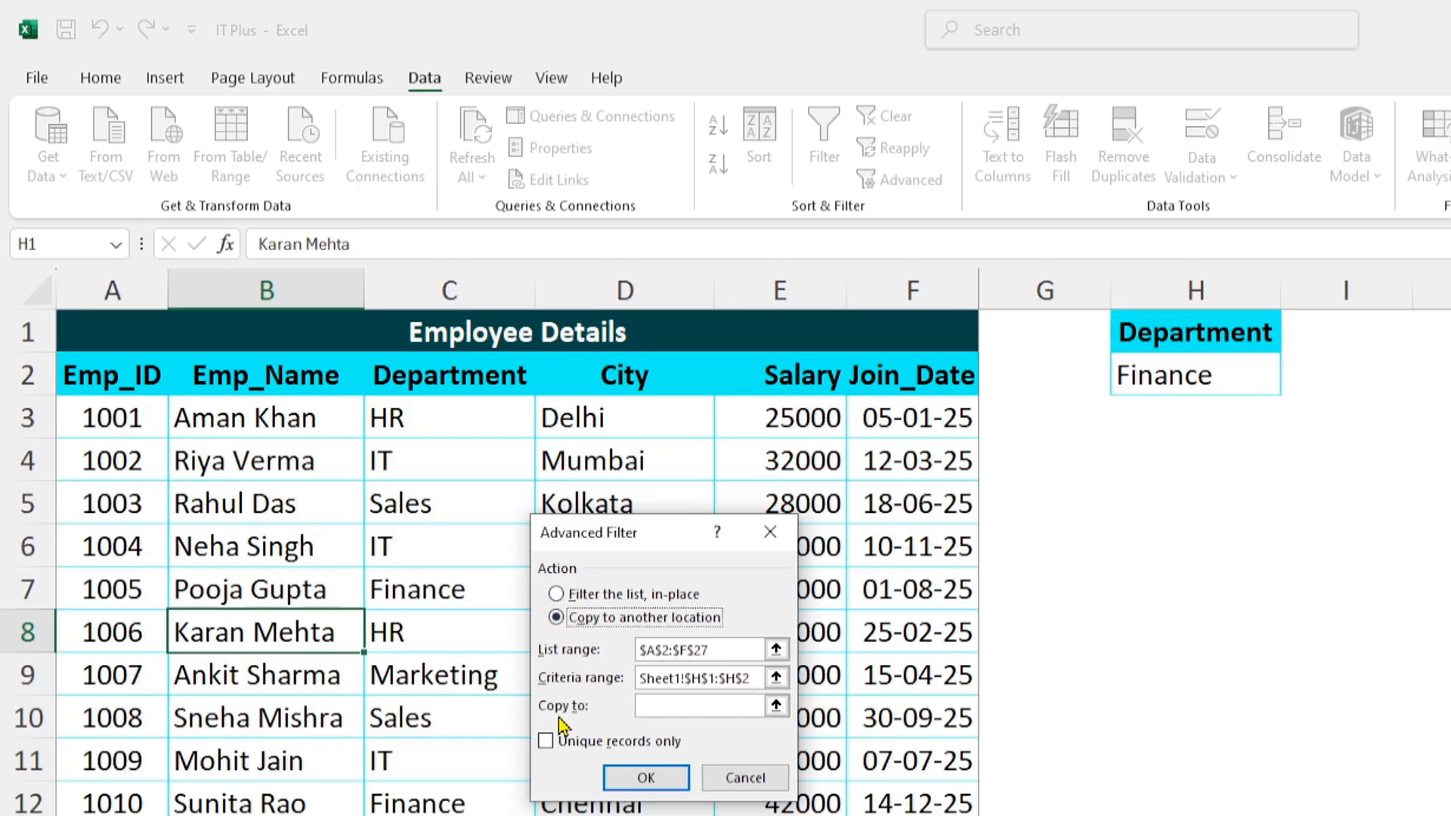
{"action": "left_click", "coordinate": [654, 708]}
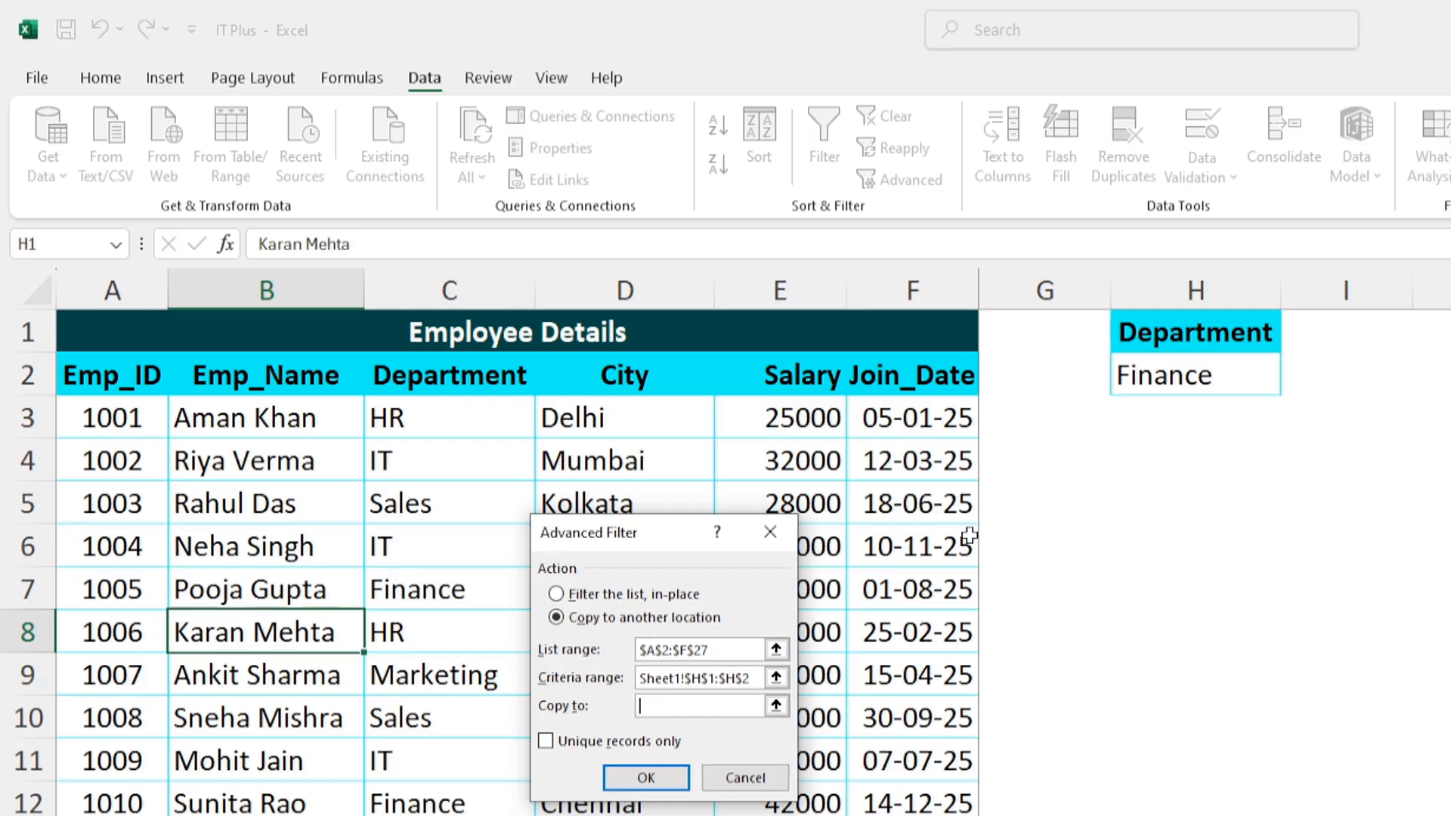
{"action": "left_click", "coordinate": [1143, 467]}
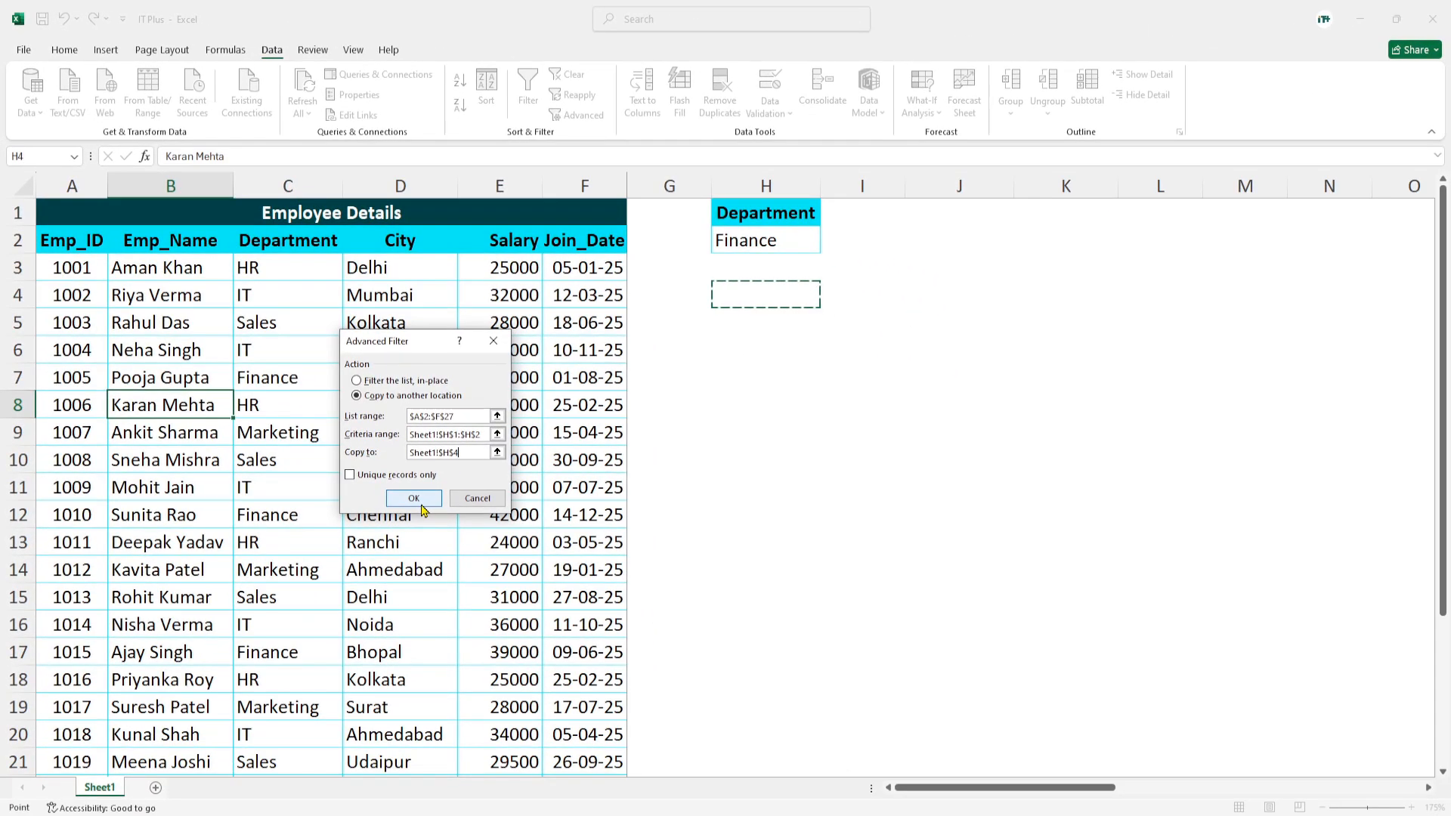
{"action": "left_click", "coordinate": [420, 507]}
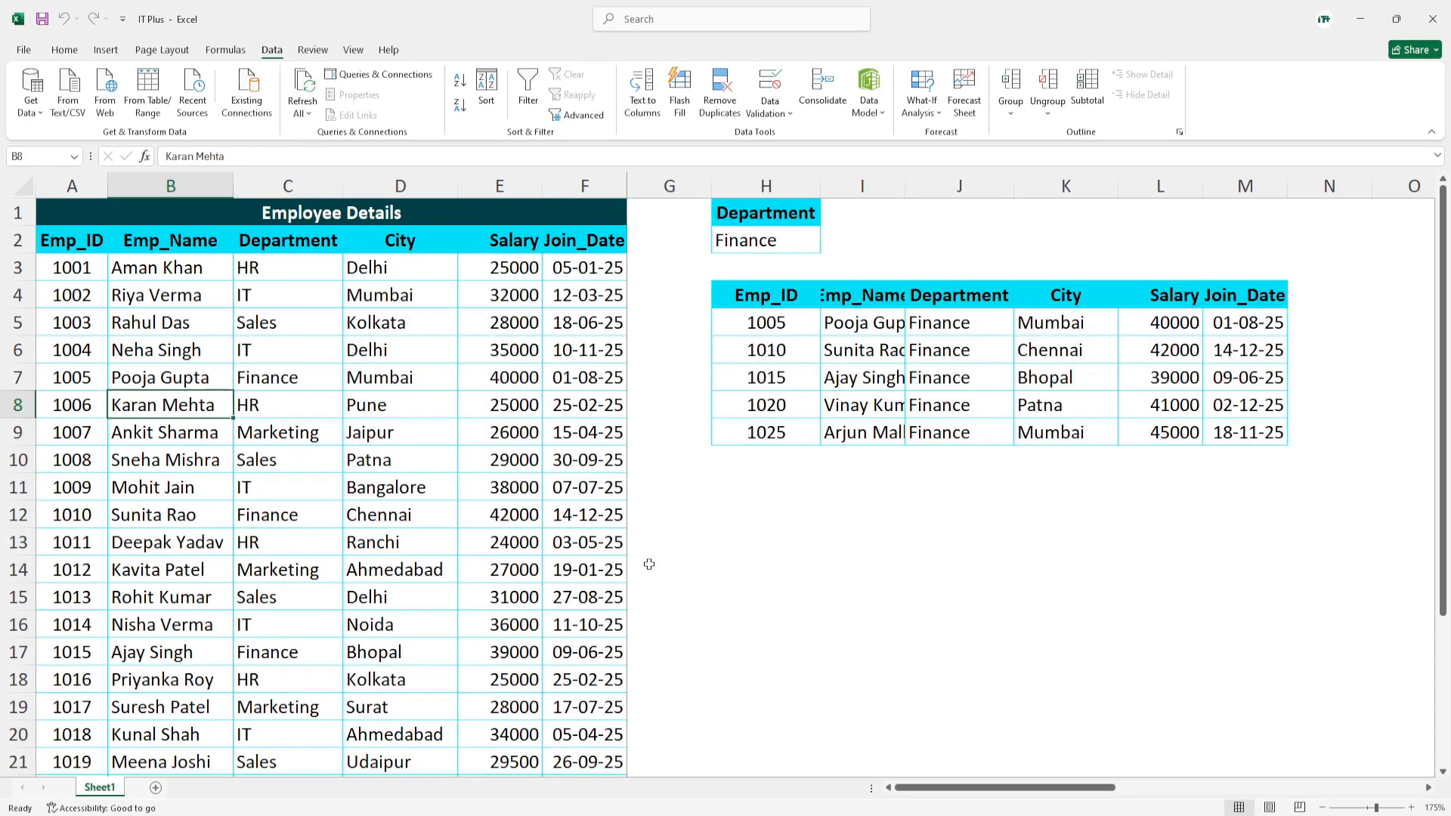
- Widen columns I and J so the names and departments in the extracted Finance table have more room
{"action": "mouse_move", "coordinate": [1062, 789]}
{"action": "left_mouse_down"}
{"action": "mouse_move", "coordinate": [1097, 789]}
{"action": "mouse_move", "coordinate": [1076, 794]}
{"action": "left_mouse_up"}
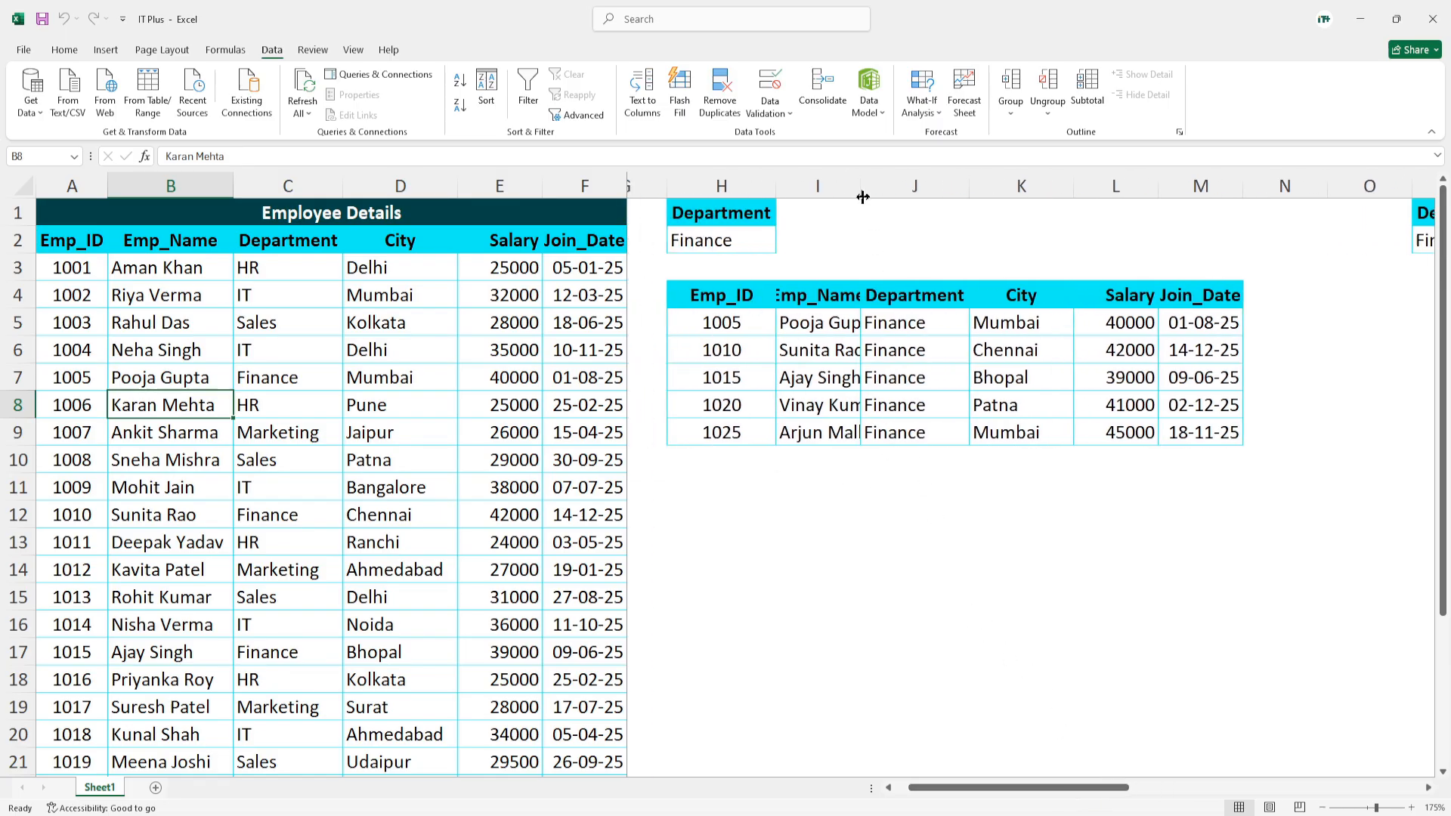
{"action": "left_click_drag", "start_coordinate": [861, 191], "coordinate": [874, 190]}
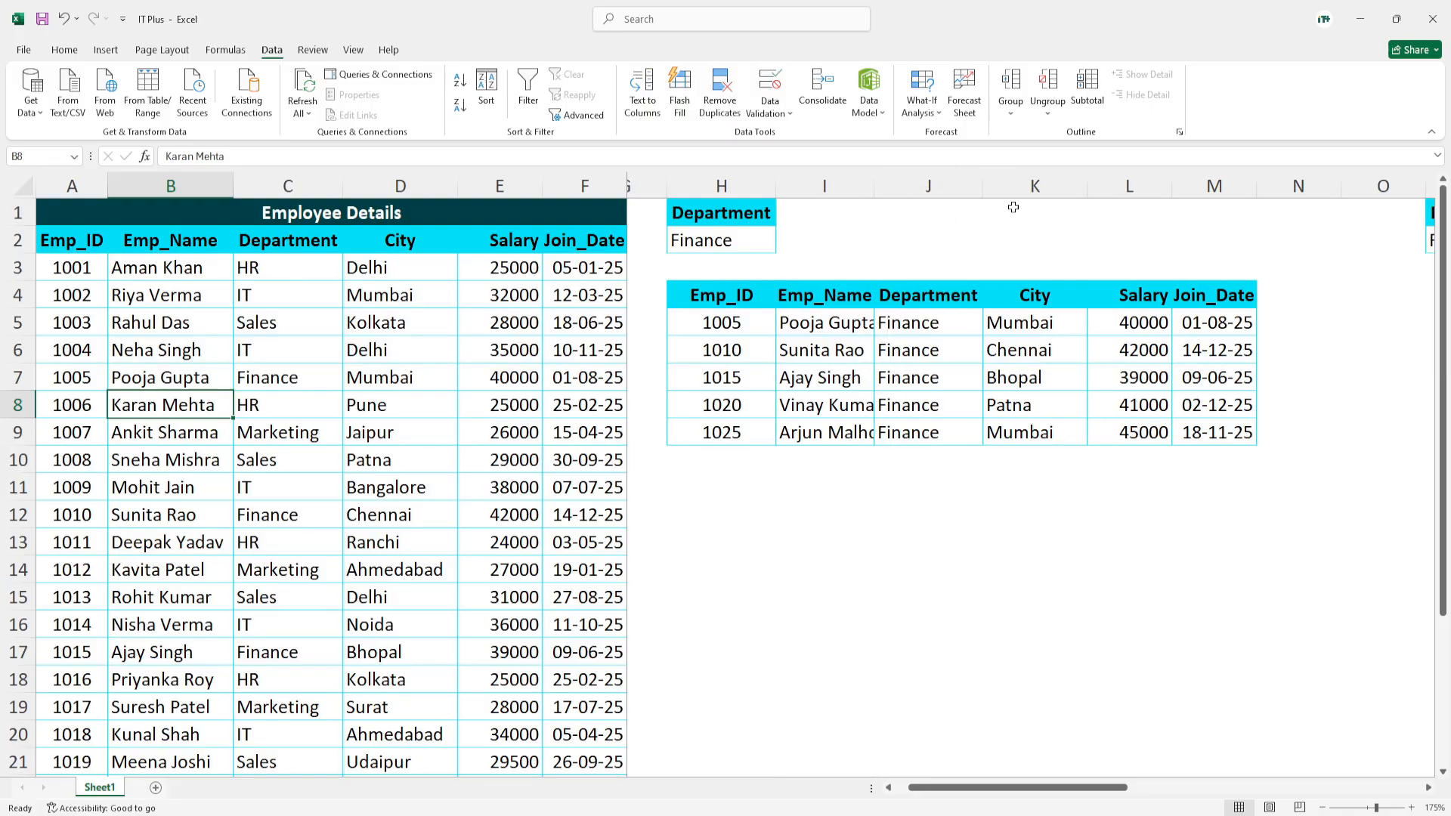
{"action": "left_click_drag", "start_coordinate": [983, 185], "coordinate": [999, 185]}
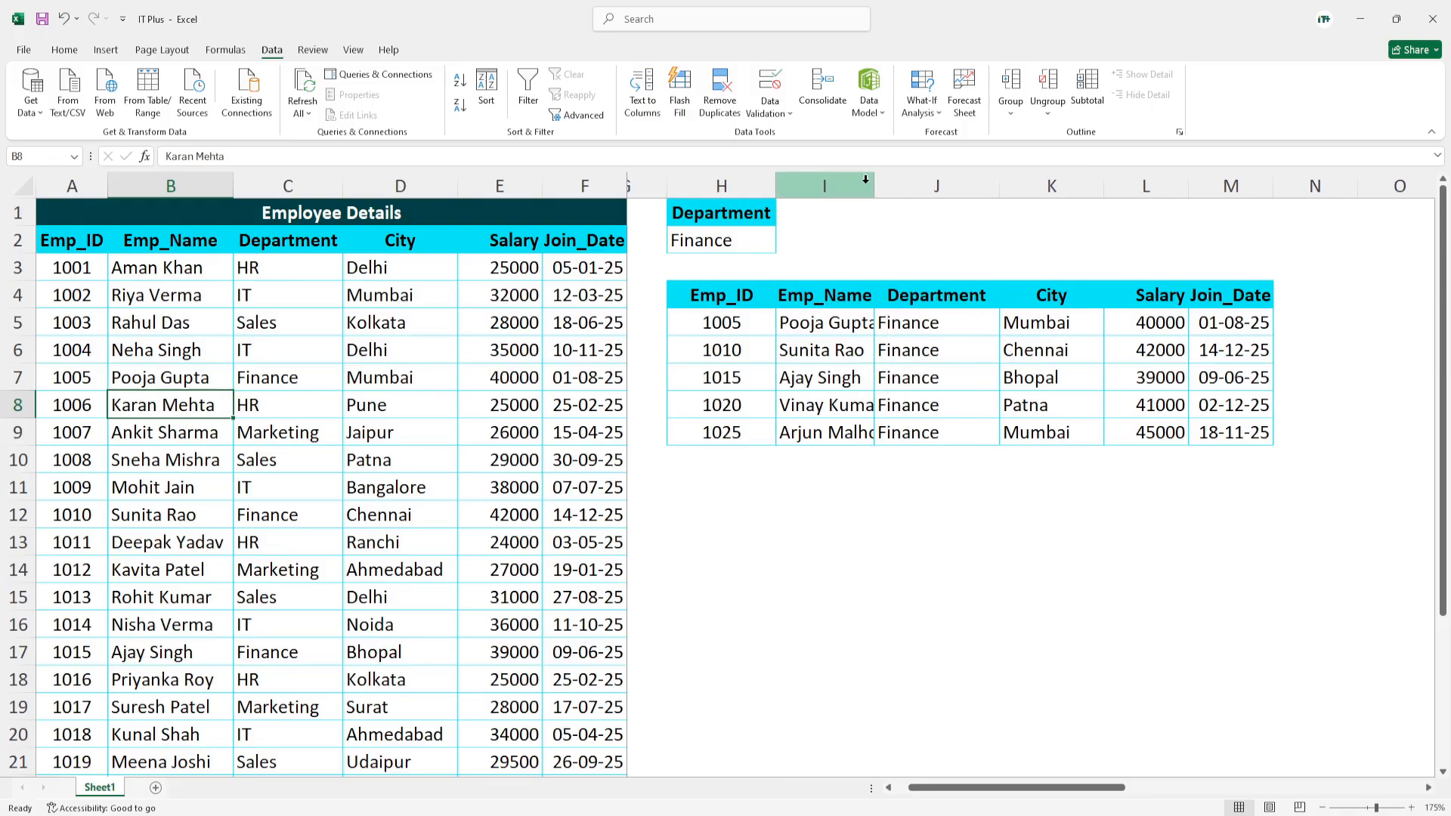
{"action": "left_click_drag", "start_coordinate": [874, 188], "coordinate": [892, 187]}
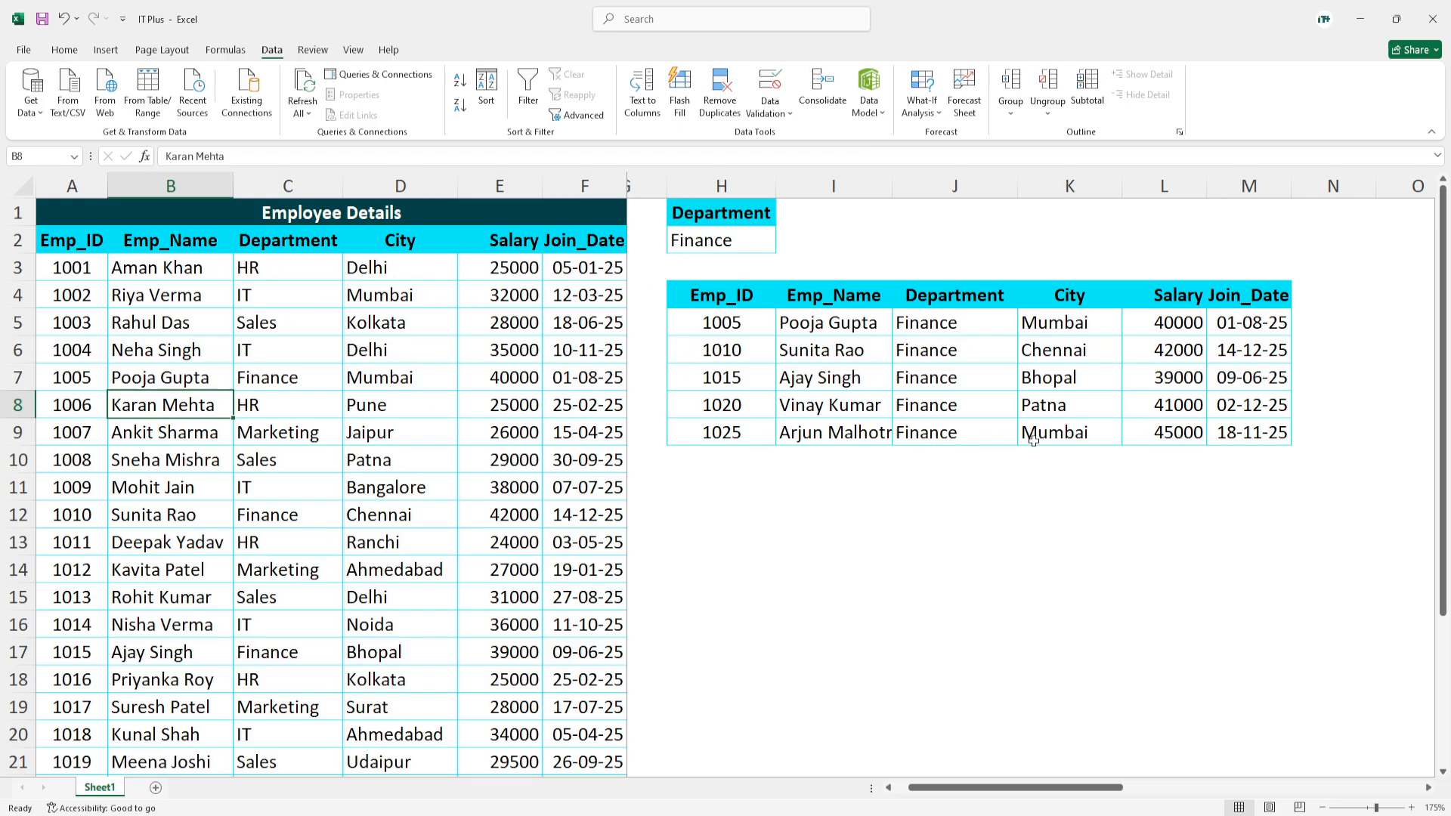
{"action": "key", "text": "ctrl+z"}
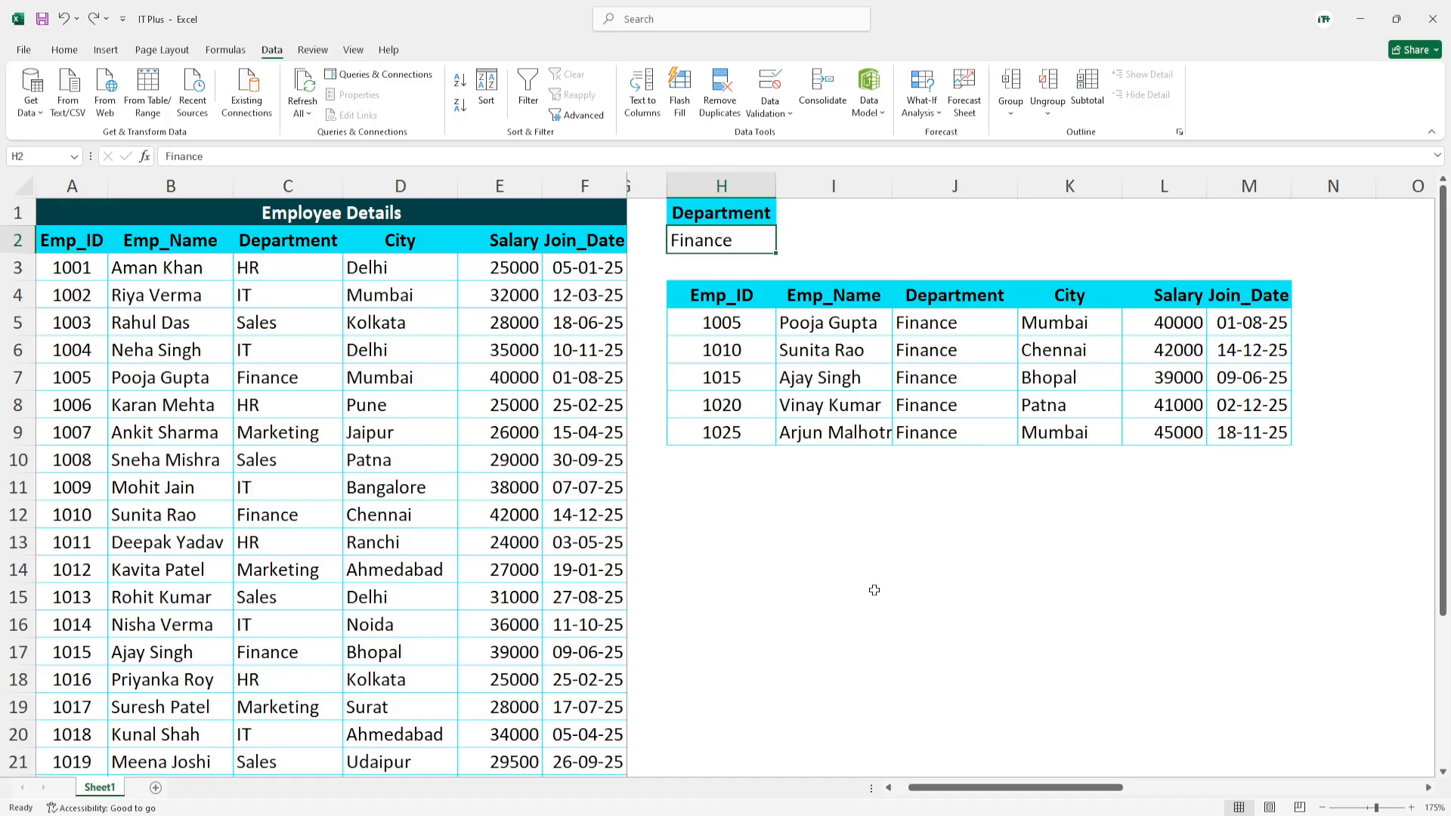
- Start another Advanced Filter on the employee table with P1:Q2, the Department and City criteria, as its criteria range
{"action": "left_click_drag", "start_coordinate": [1058, 788], "coordinate": [1296, 788]}
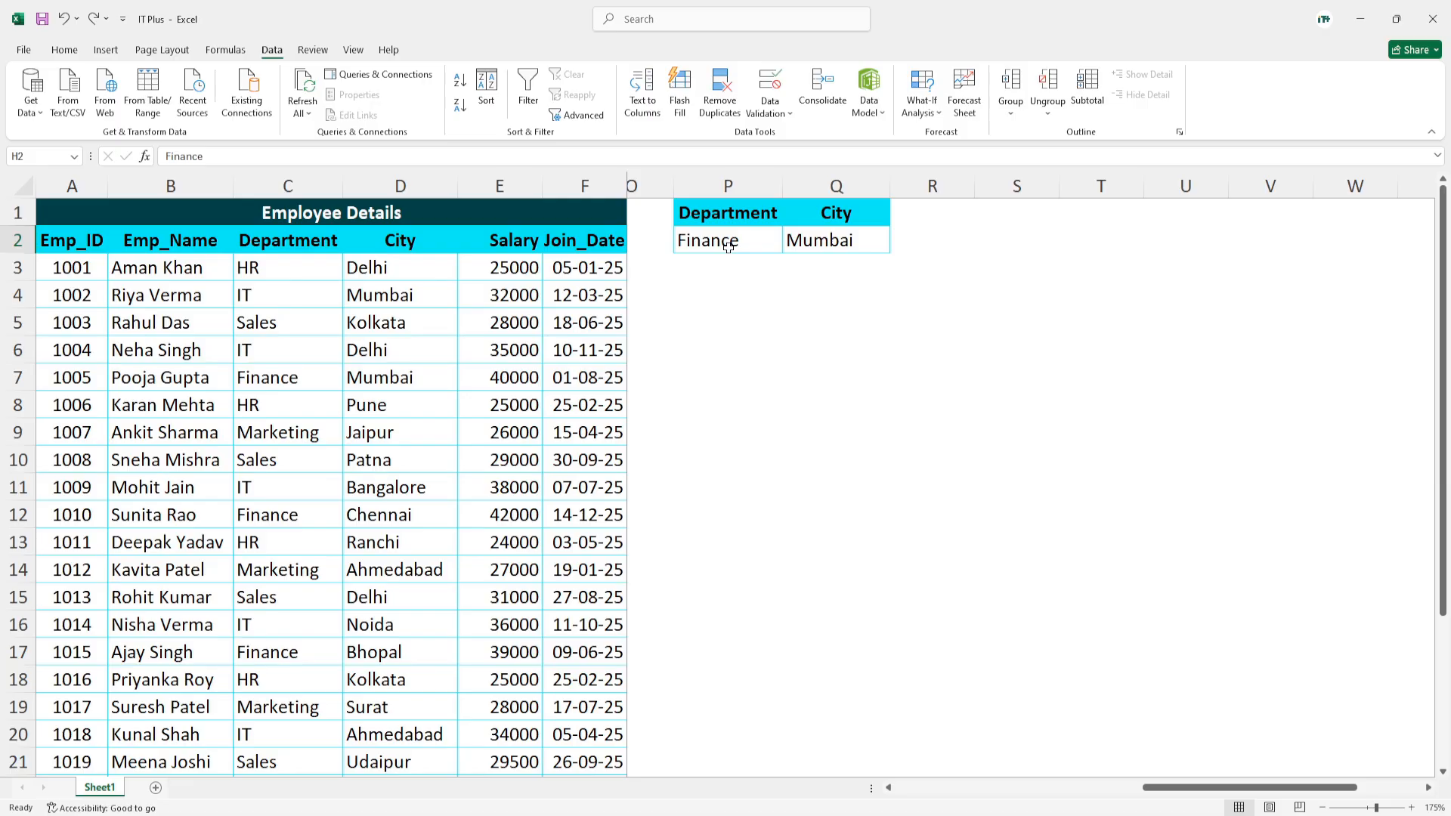
{"action": "left_click", "coordinate": [179, 373]}
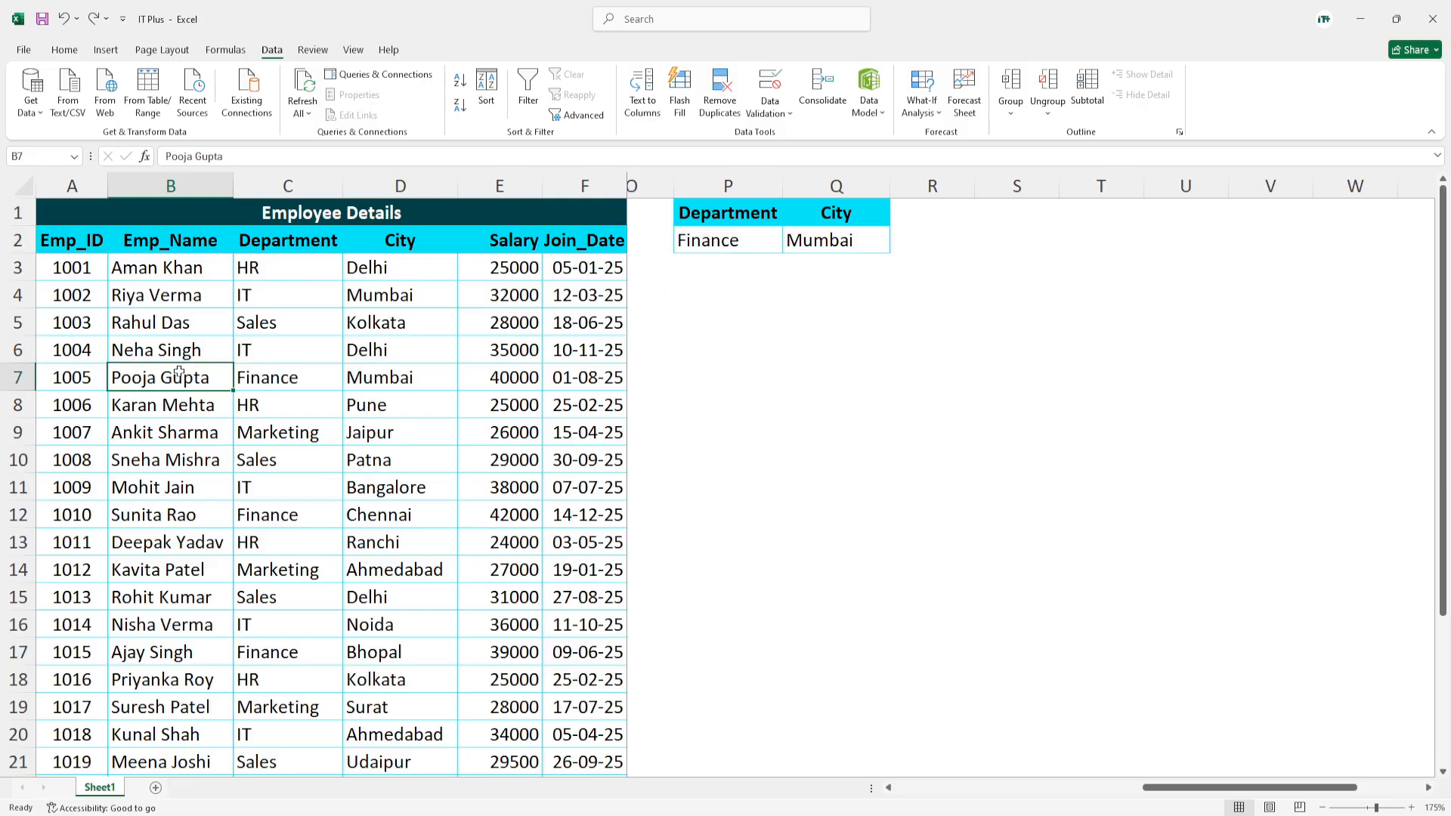
{"action": "left_click", "coordinate": [465, 404]}
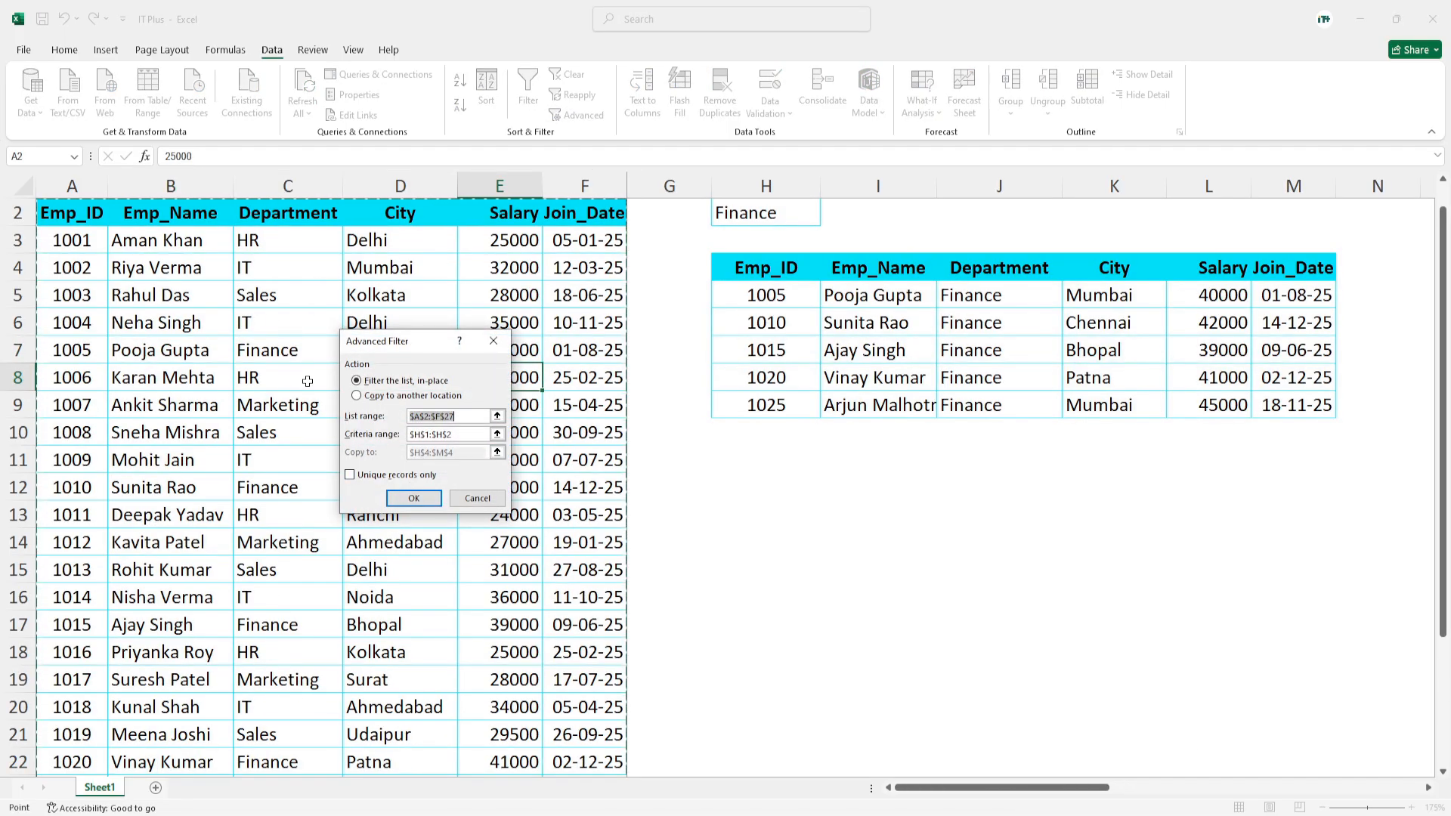
{"action": "left_click", "coordinate": [465, 438]}
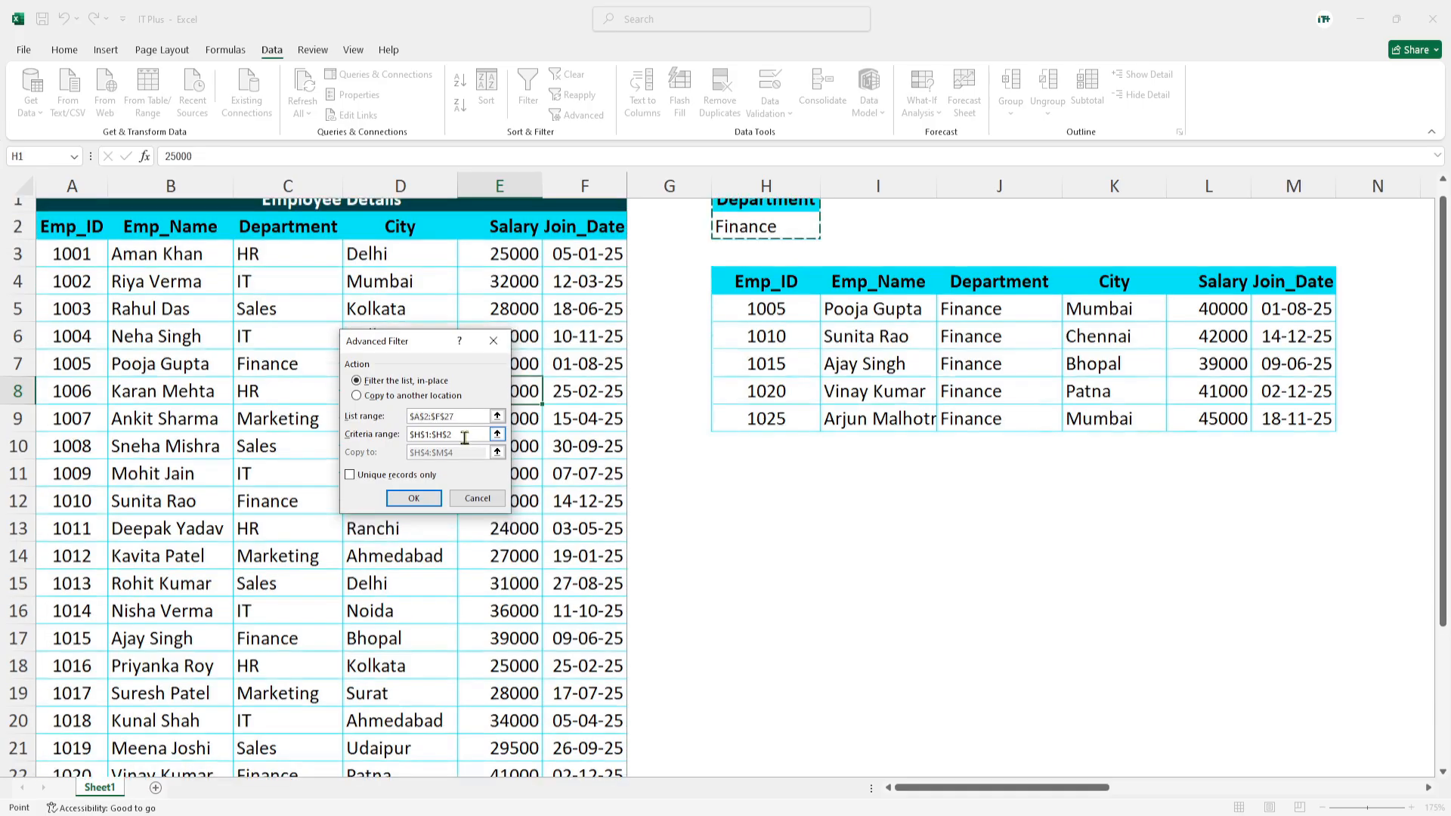
{"action": "left_click_drag", "start_coordinate": [465, 437], "coordinate": [383, 435]}
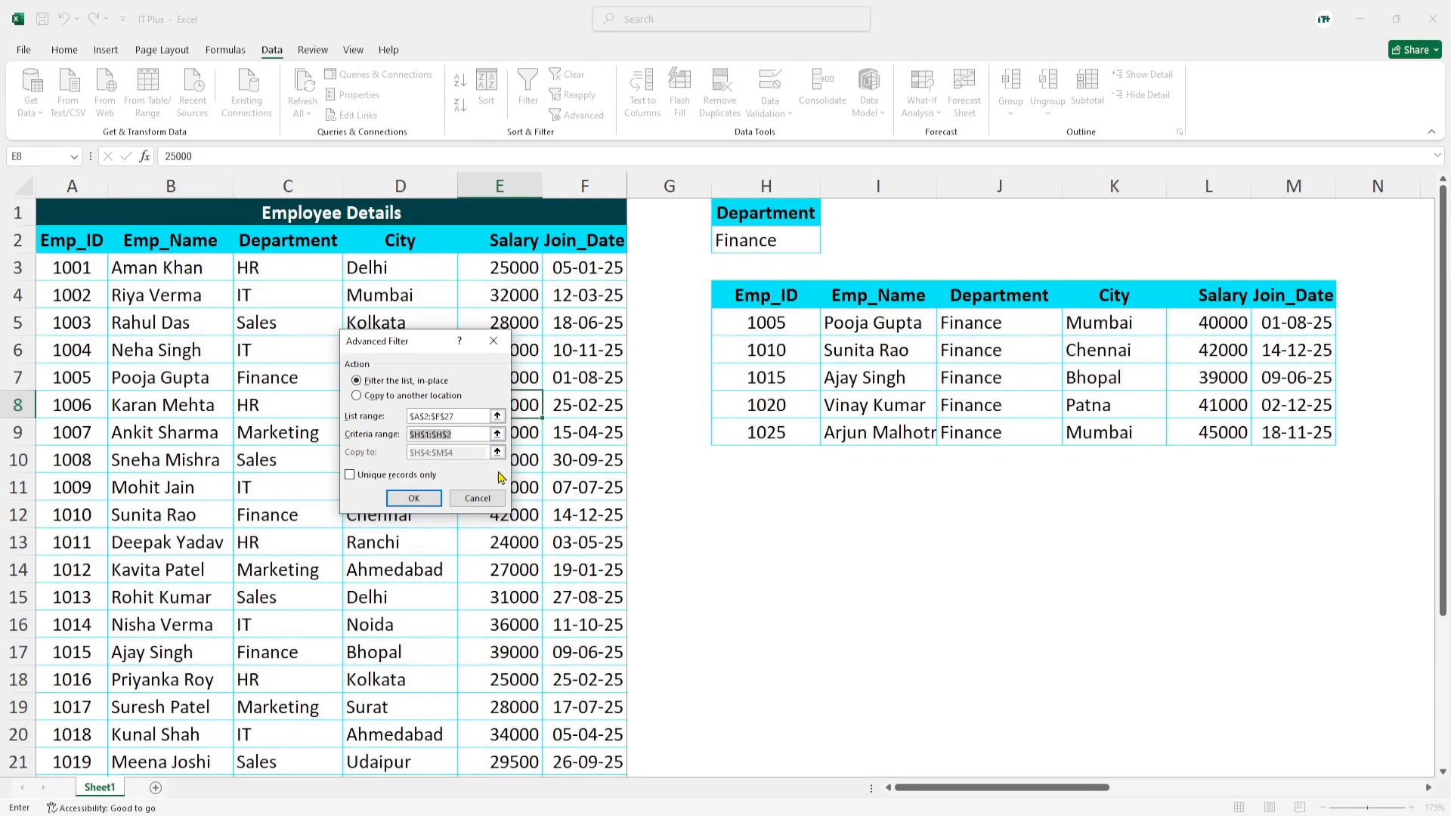
{"action": "key", "text": "BackSpace"}
{"action": "left_click_drag", "start_coordinate": [1009, 788], "coordinate": [1246, 791]}
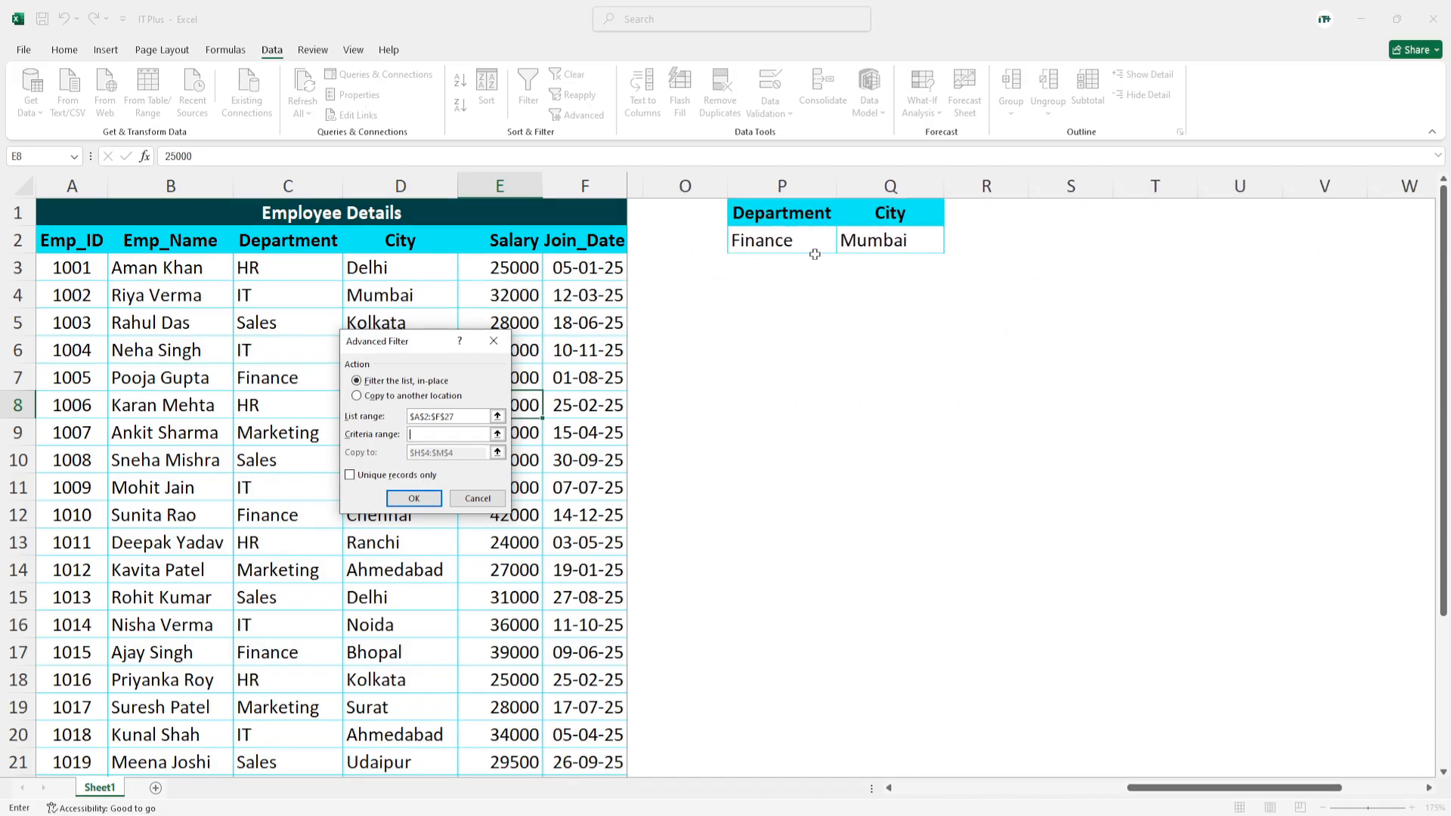
{"action": "left_click_drag", "start_coordinate": [748, 214], "coordinate": [906, 242]}
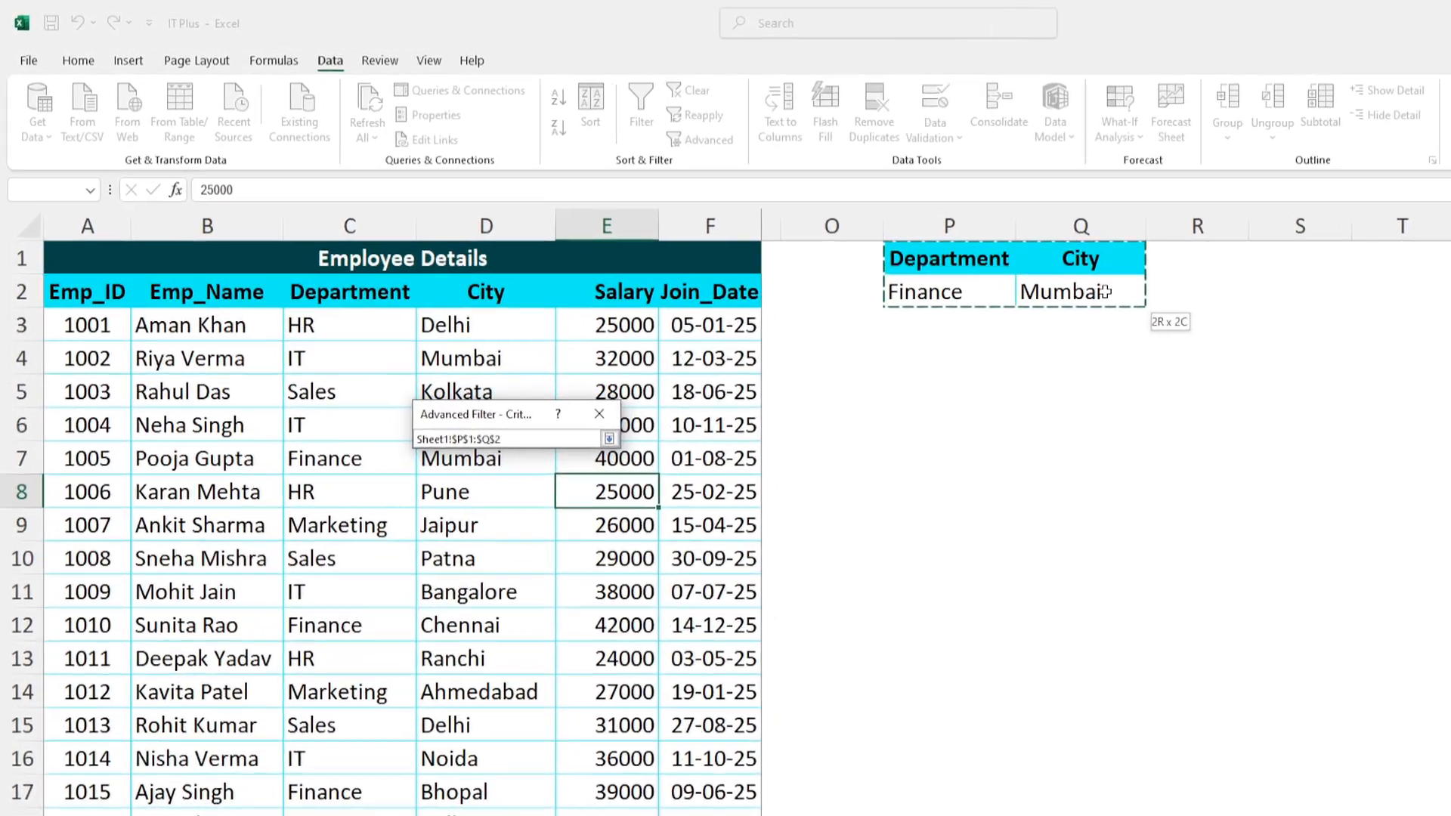
{"action": "left_click_drag", "start_coordinate": [1104, 292], "coordinate": [1106, 295]}
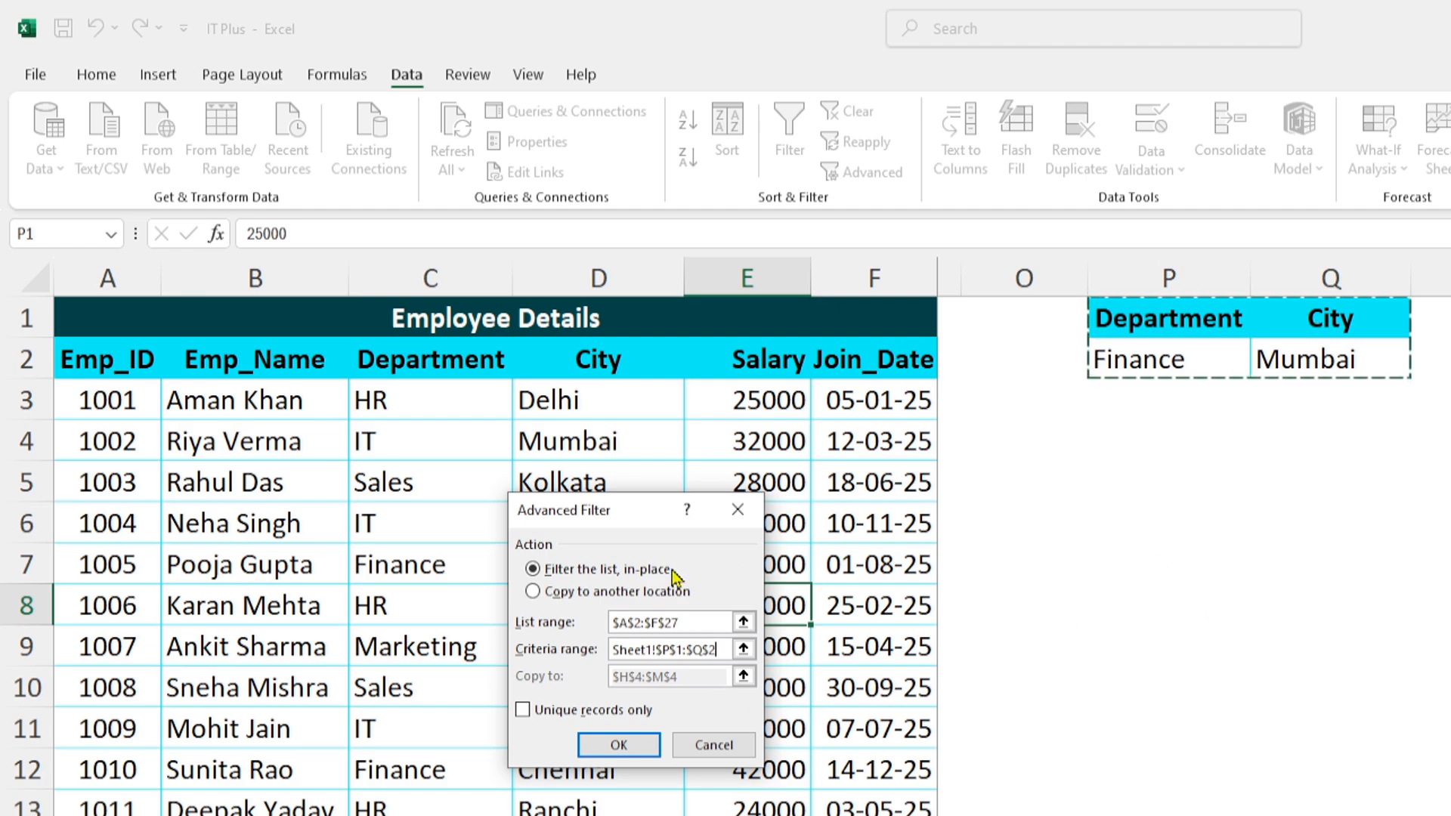
- Set the filter to copy its results to another location starting at cell P4, and run it
{"action": "left_click", "coordinate": [547, 594]}
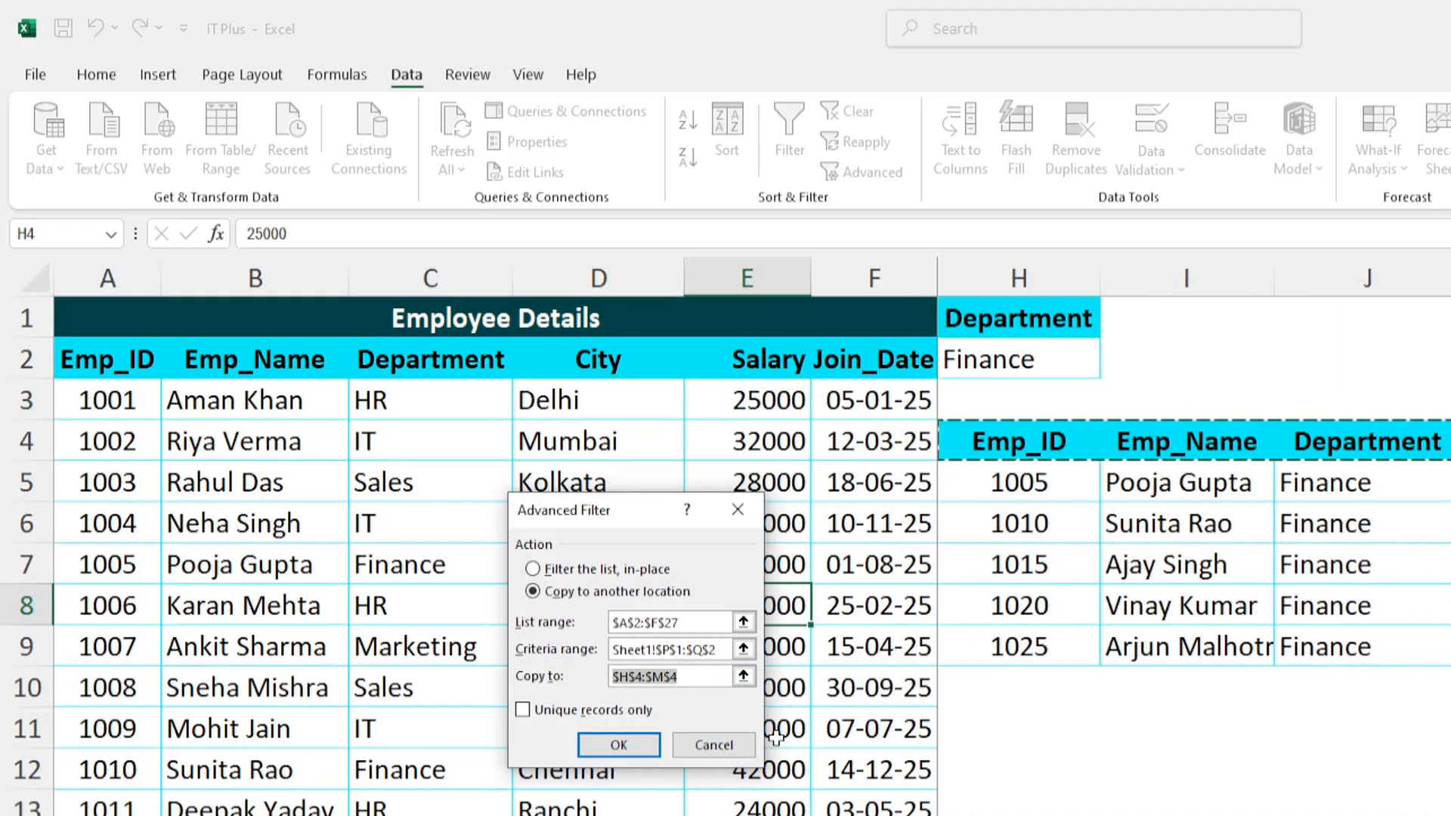
{"action": "key", "text": "BackSpace"}
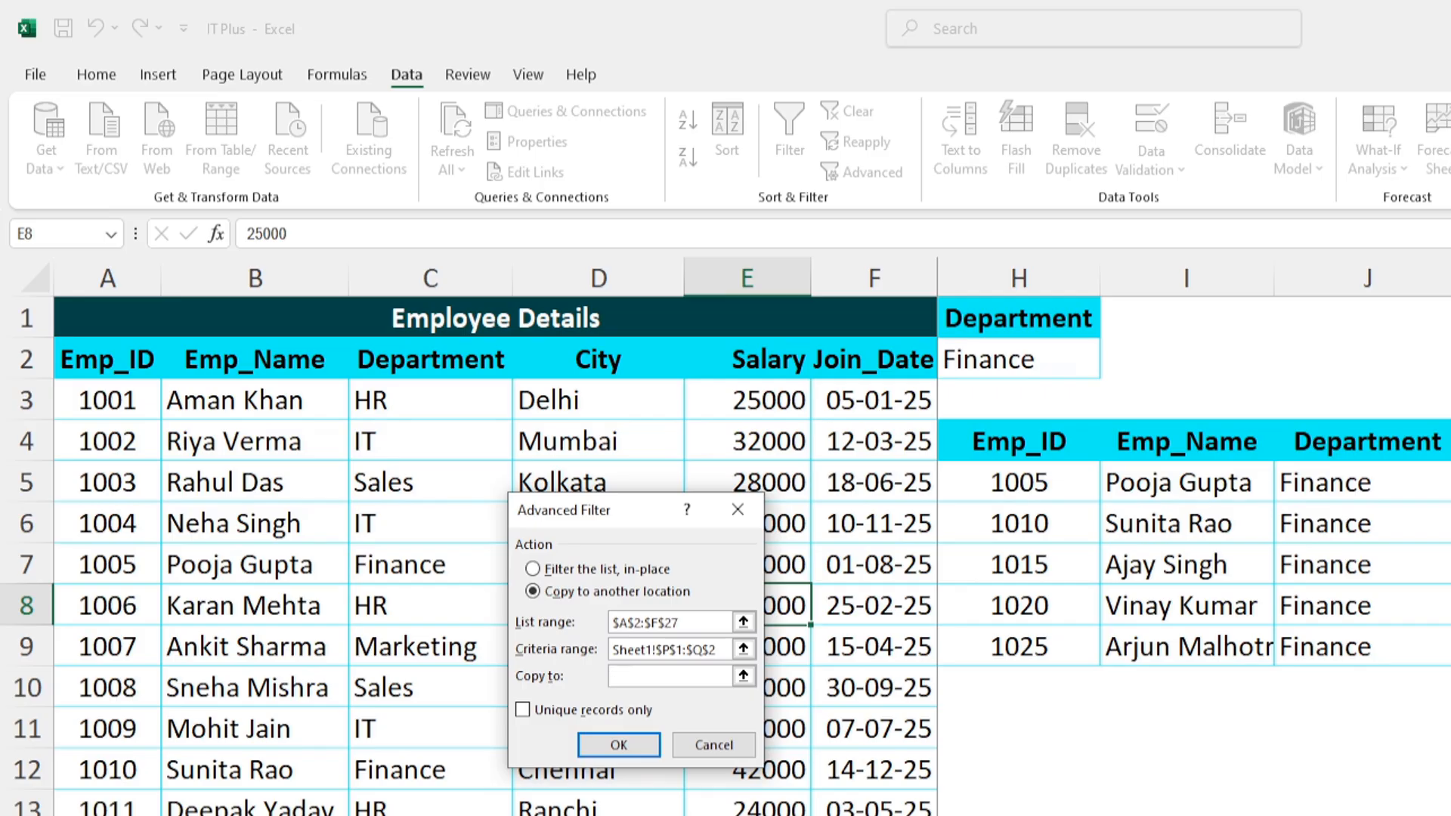
{"action": "scroll", "coordinate": [1193, 529], "scroll_direction": "right", "scroll_amount": 6}
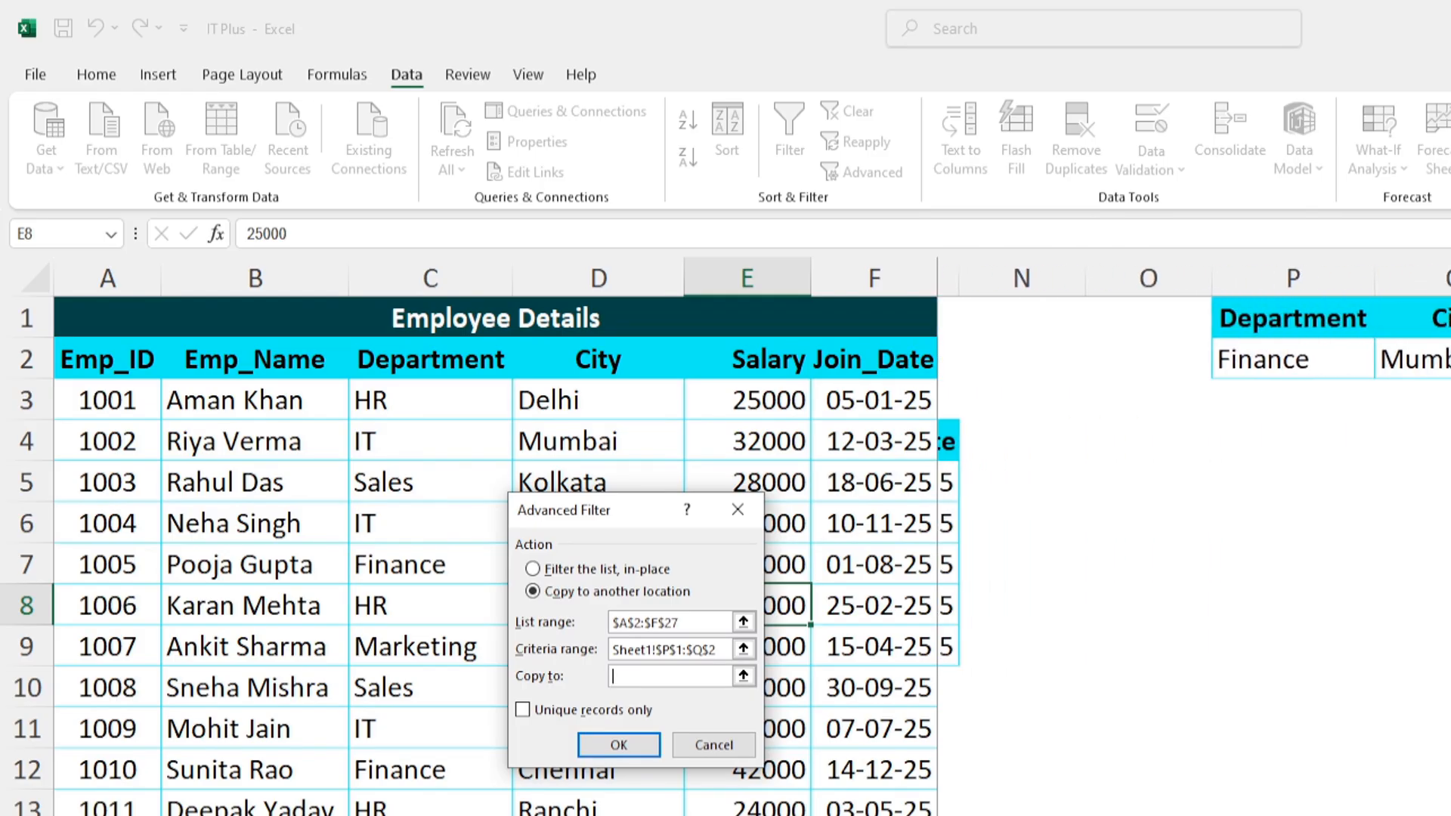
{"action": "left_click", "coordinate": [1239, 432]}
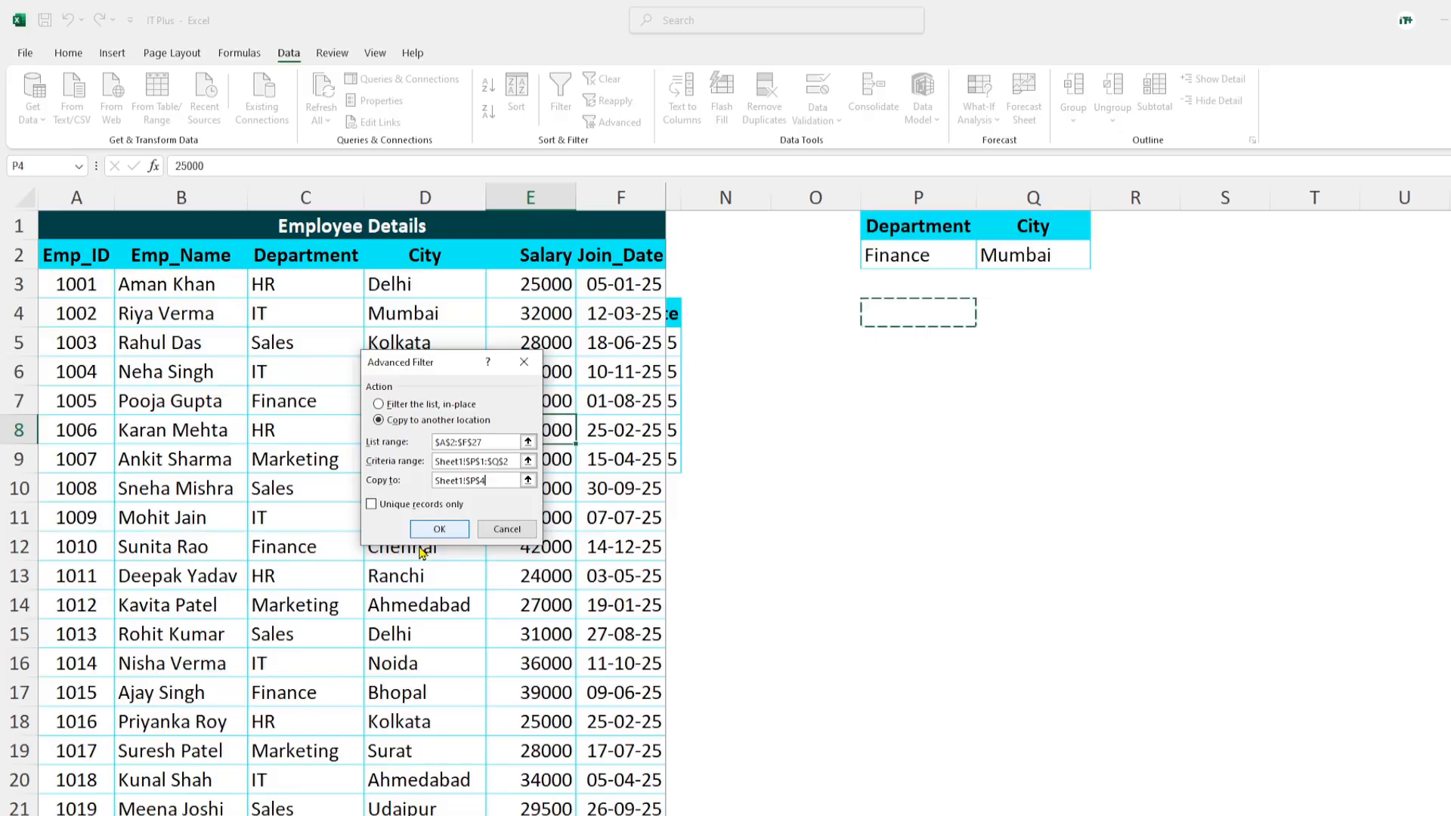
{"action": "left_click", "coordinate": [439, 529]}
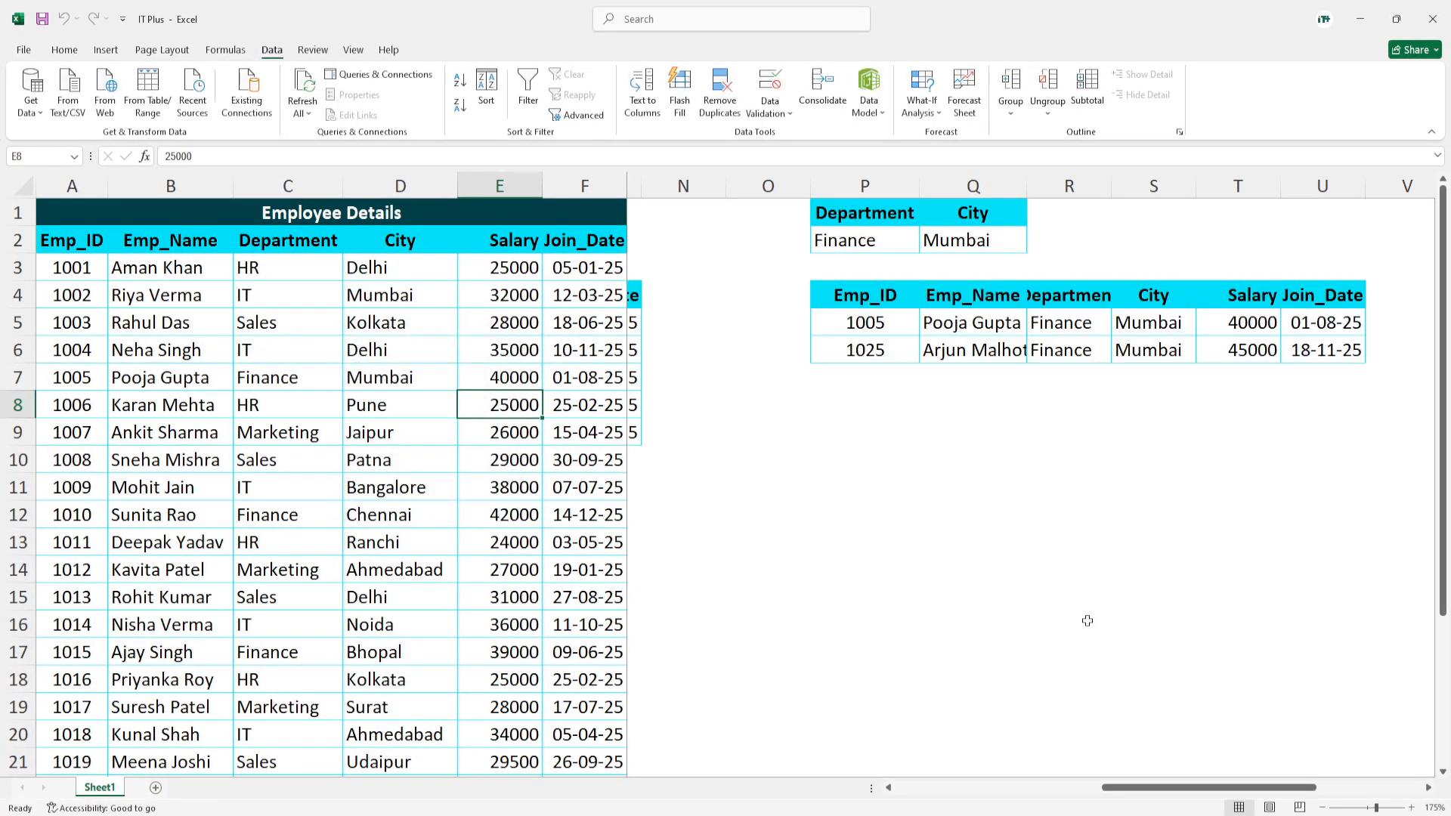
- Widen columns Q and R to fit the employee names and department header in the extracted table
{"action": "mouse_move", "coordinate": [1204, 790]}
{"action": "left_mouse_down"}
{"action": "mouse_move", "coordinate": [1237, 790]}
{"action": "mouse_move", "coordinate": [1225, 790]}
{"action": "left_mouse_up"}
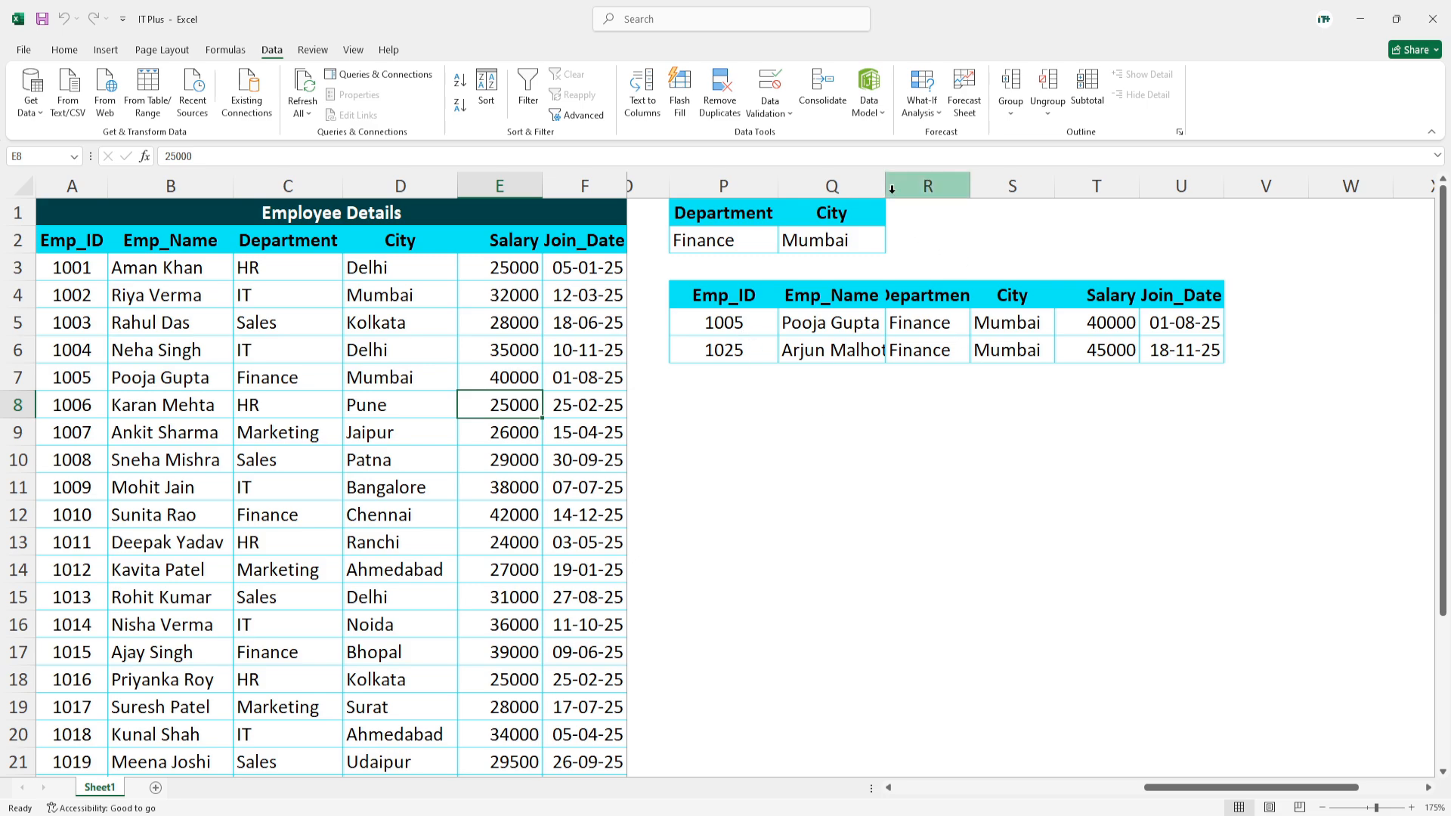
{"action": "left_click_drag", "start_coordinate": [885, 189], "coordinate": [1026, 191]}
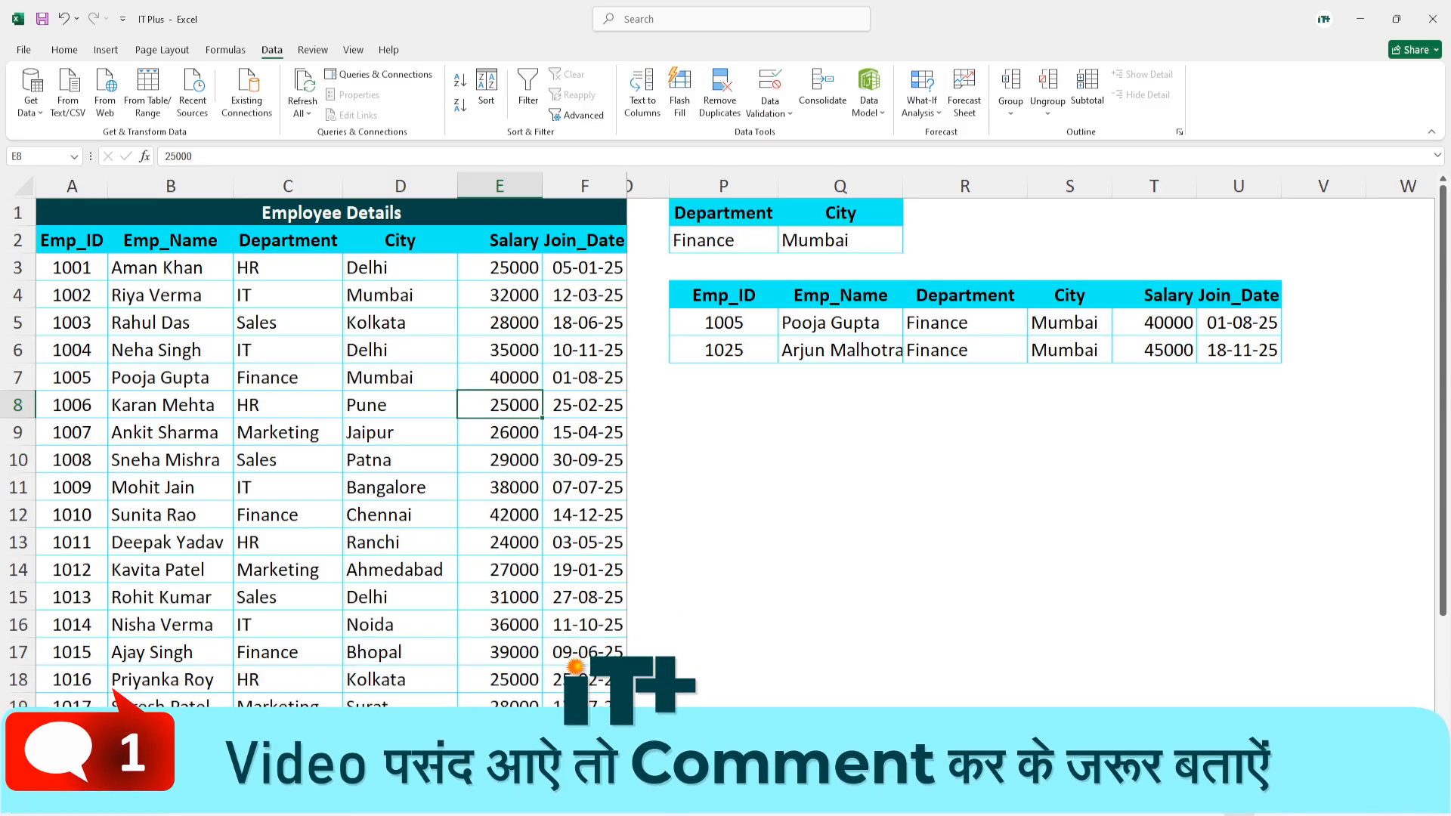
- Start another Advanced Filter on the employee table with Y1:Y2, the Salary >40000 criteria, as its criteria range
{"action": "left_click_drag", "start_coordinate": [1328, 800], "coordinate": [1428, 798]}
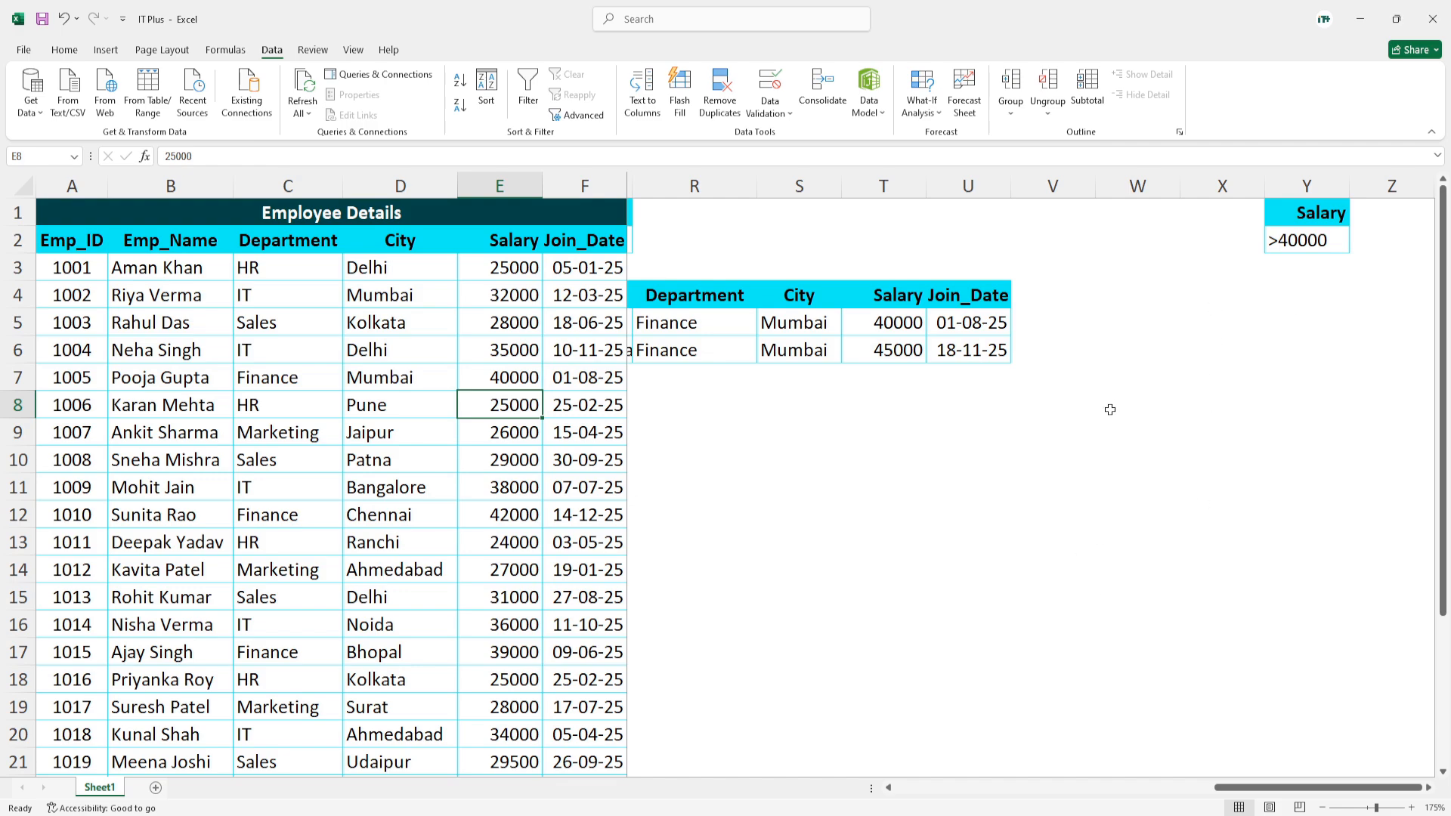
{"action": "left_click", "coordinate": [231, 378]}
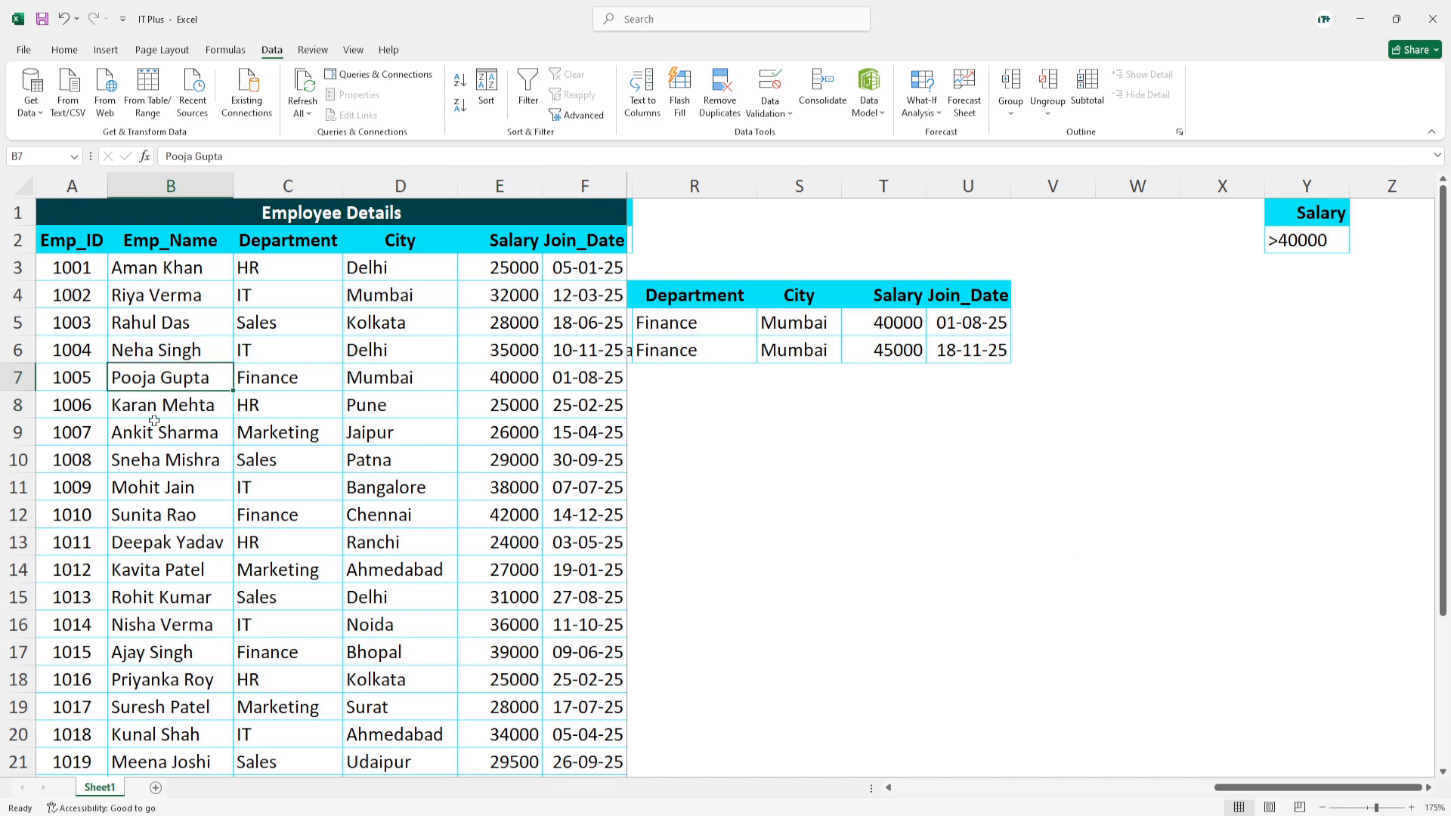
{"action": "left_click", "coordinate": [181, 456]}
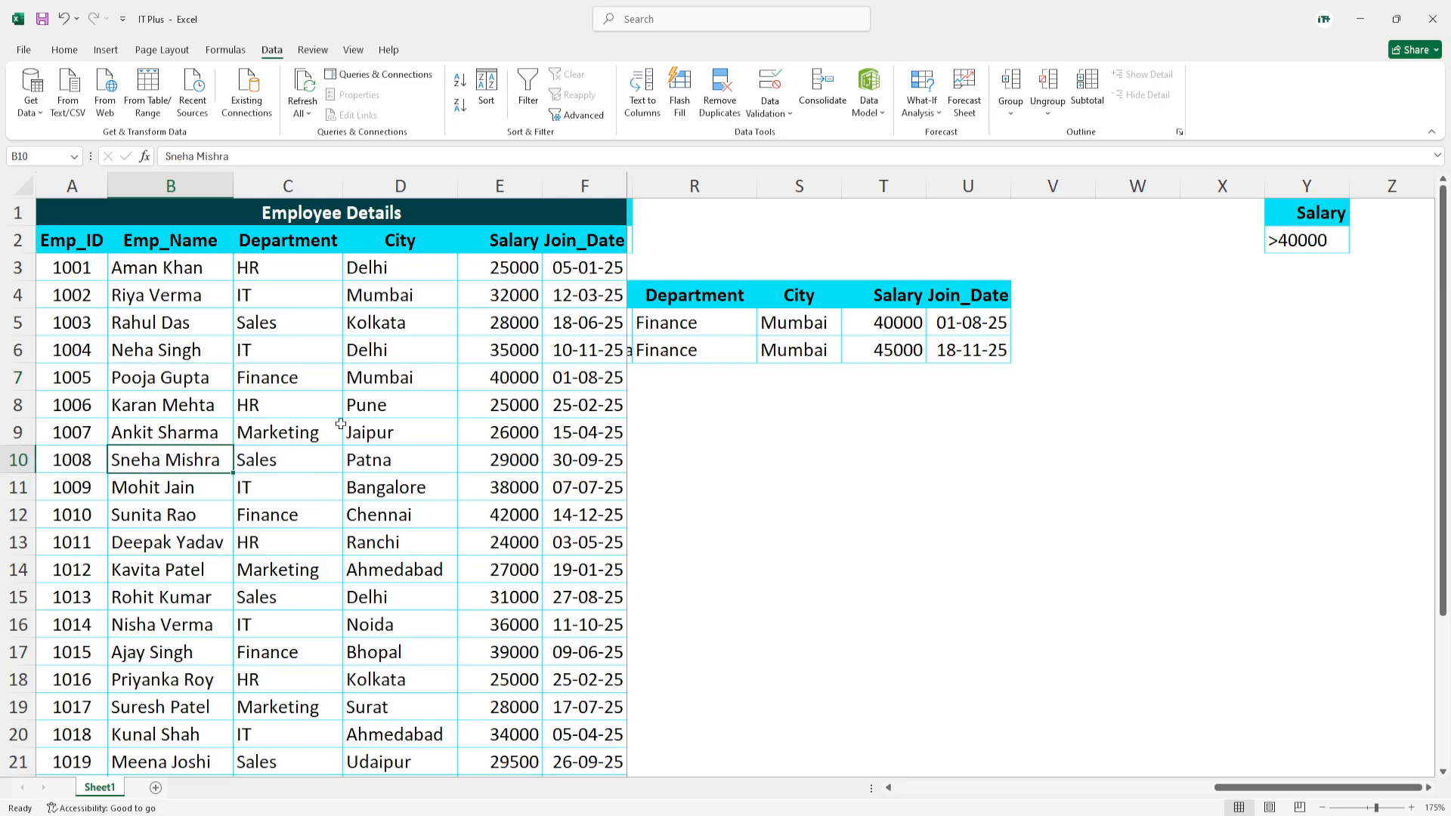
{"action": "left_click", "coordinate": [578, 115]}
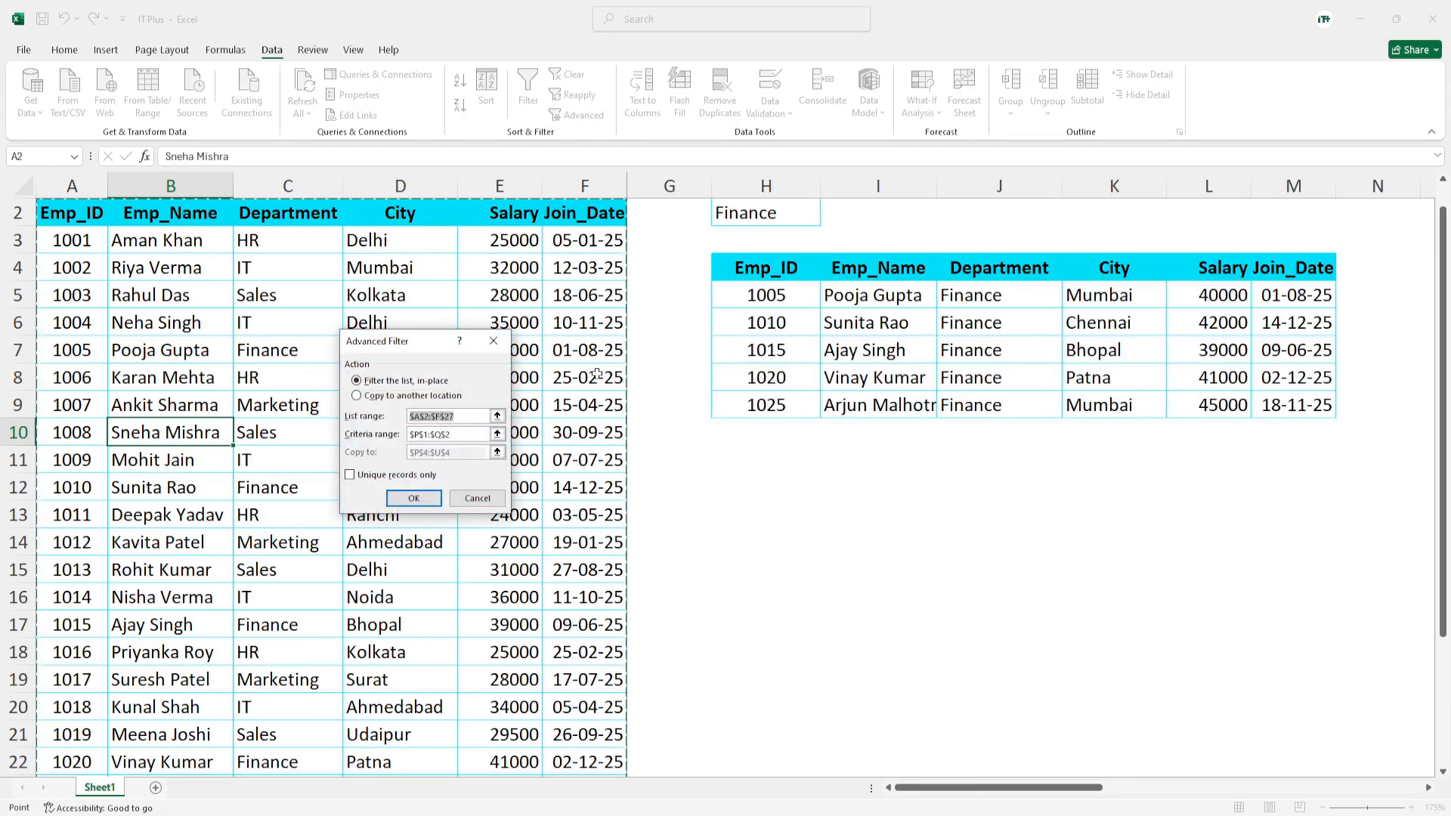
{"action": "left_click_drag", "start_coordinate": [417, 365], "coordinate": [503, 384]}
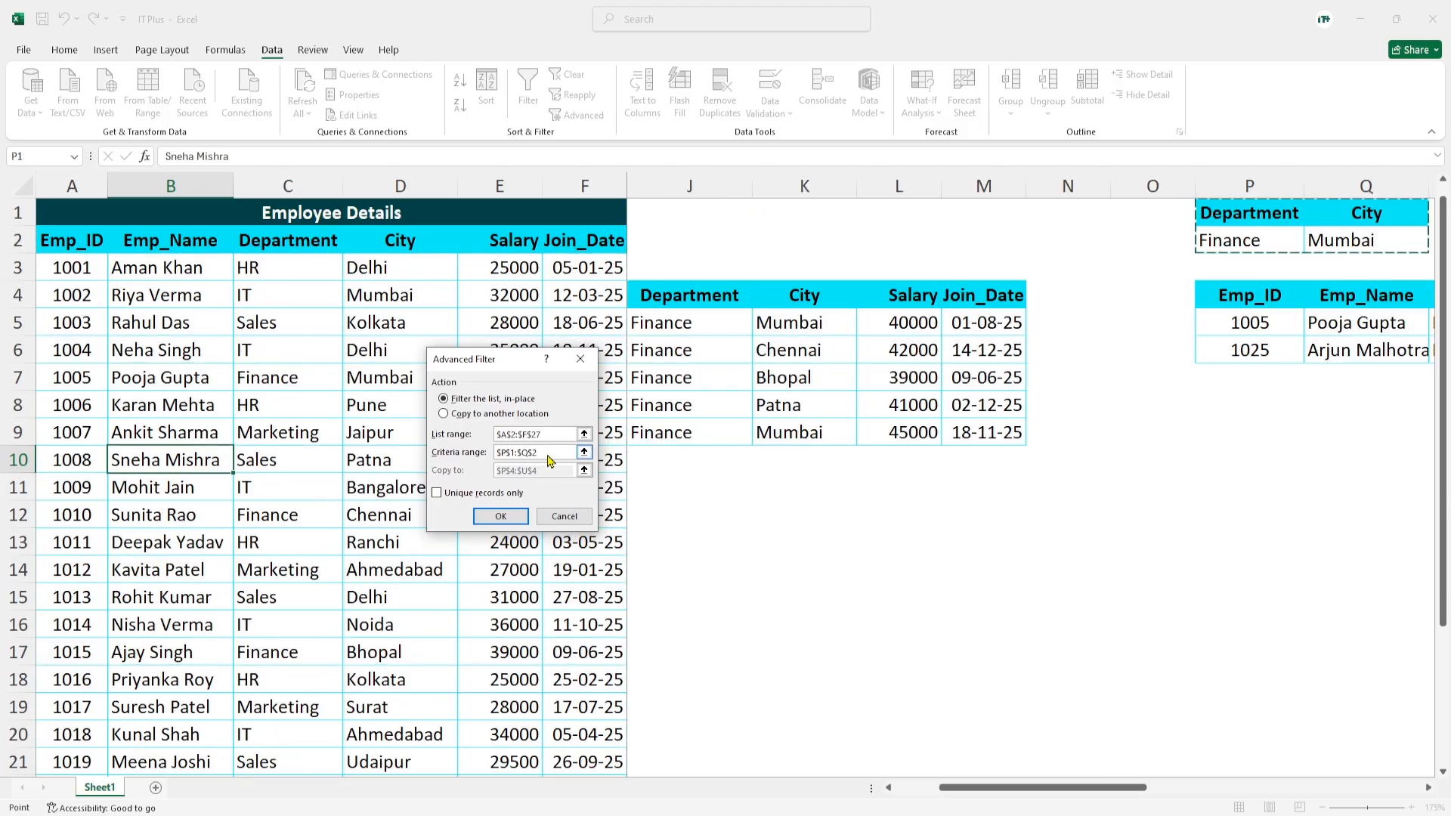
{"action": "key", "text": "BackSpace"}
{"action": "key", "text": "BackSpace"}
{"action": "key", "text": "BackSpace"}
{"action": "key", "text": "BackSpace"}
{"action": "key", "text": "BackSpace"}
{"action": "key", "text": "BackSpace"}
{"action": "key", "text": "BackSpace"}
{"action": "key", "text": "BackSpace"}
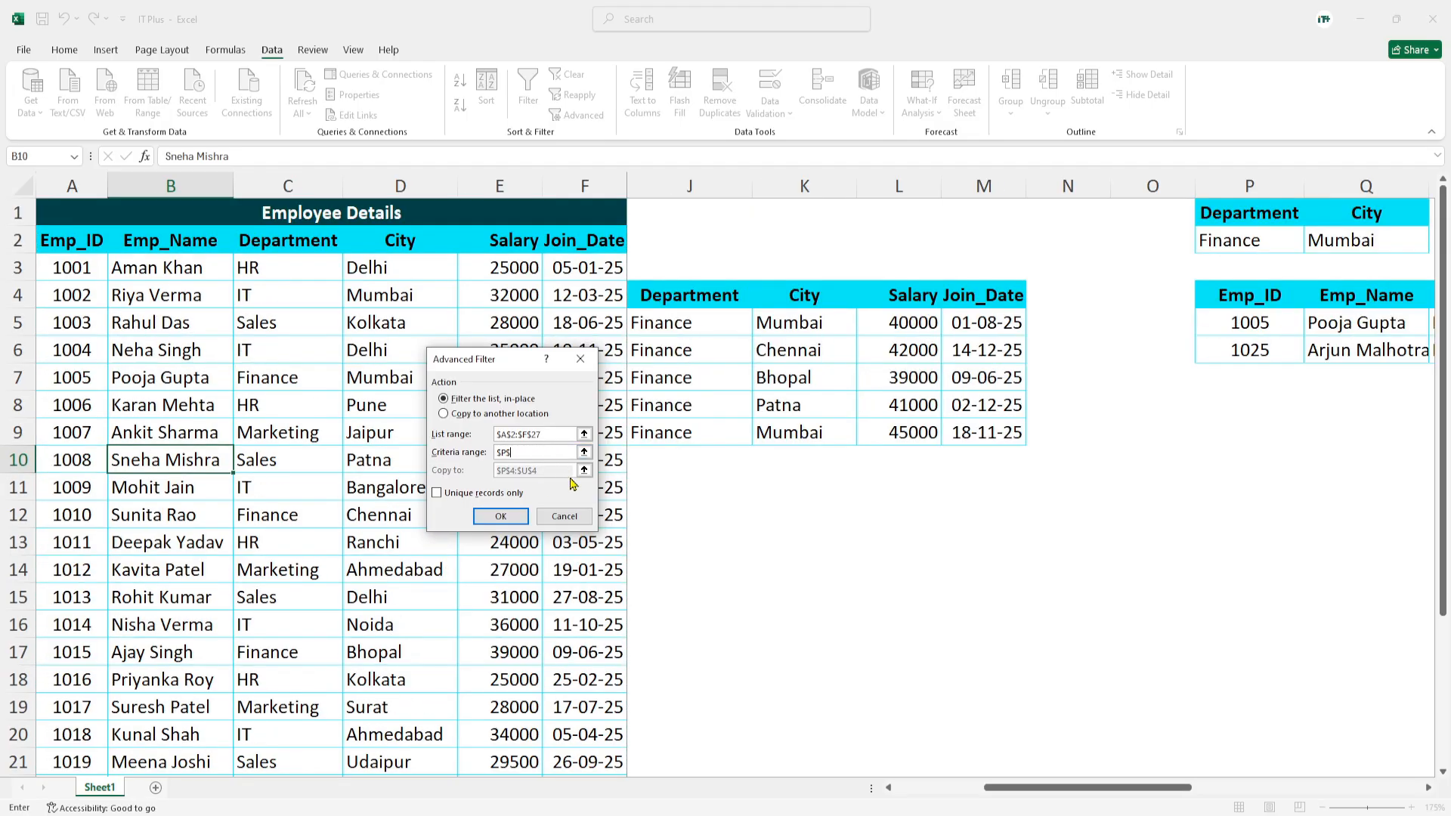
{"action": "left_click_drag", "start_coordinate": [1124, 787], "coordinate": [1358, 787]}
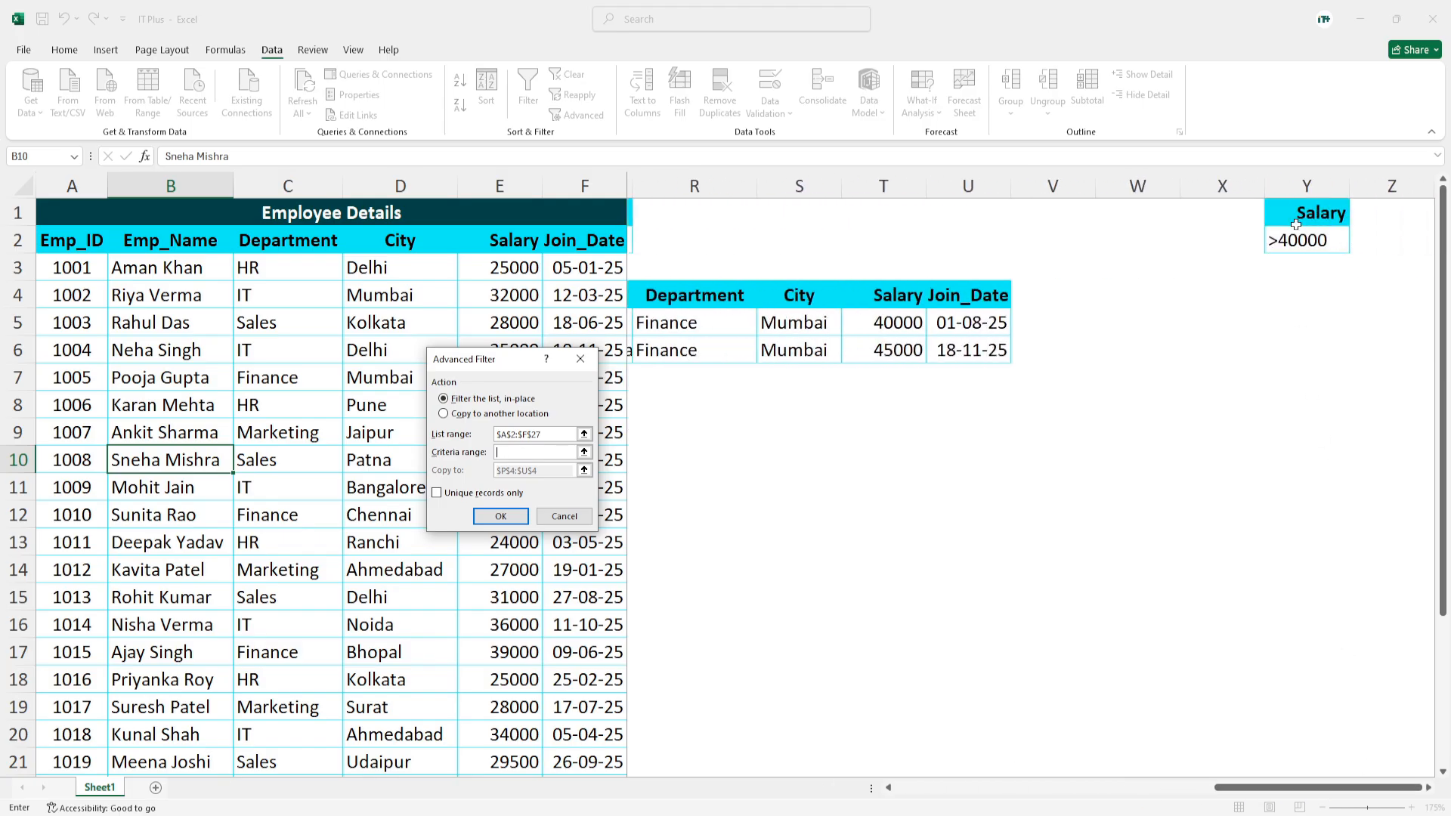
{"action": "left_click_drag", "start_coordinate": [1295, 225], "coordinate": [1292, 259]}
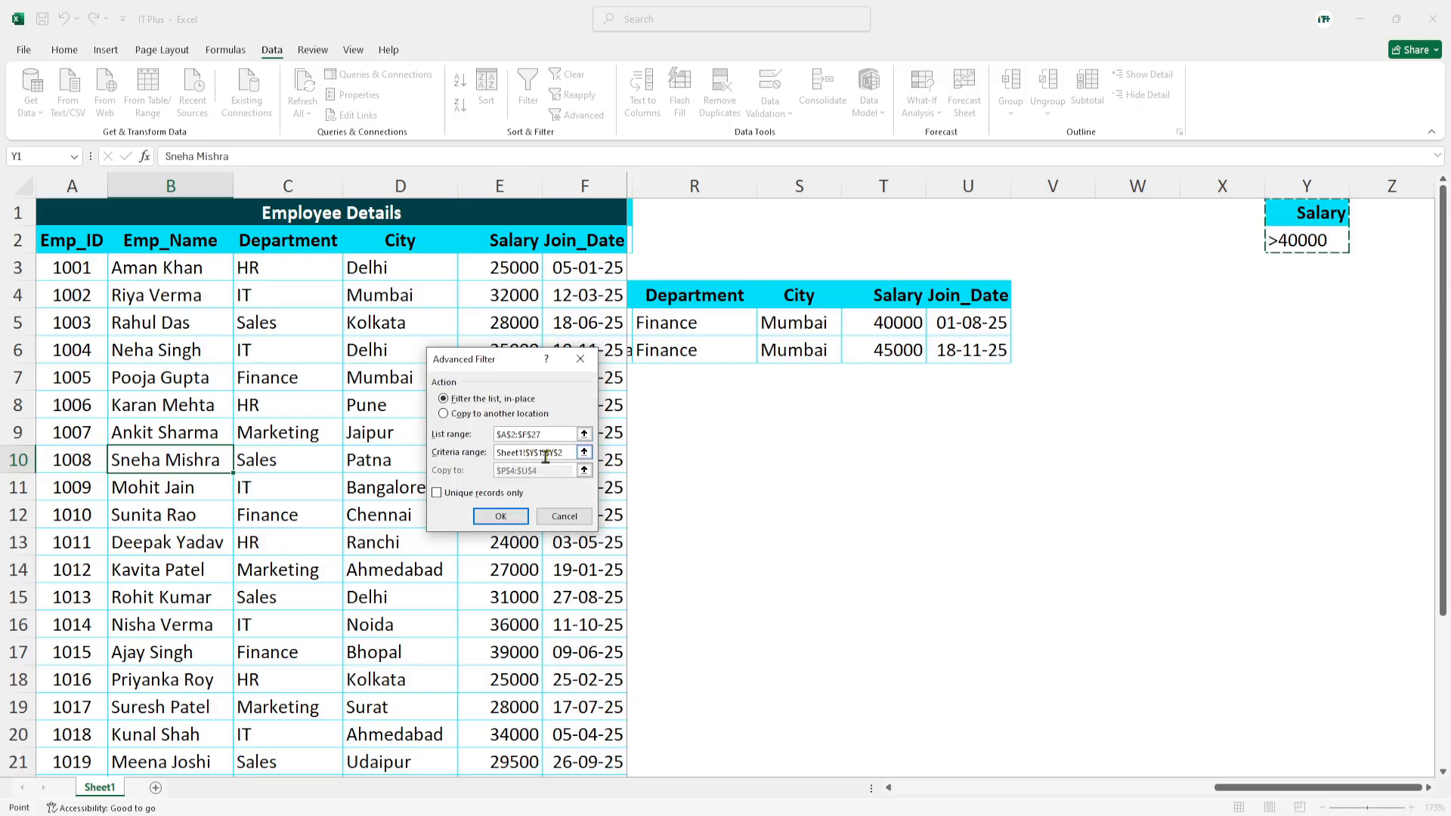
- Set the salary filter to copy its results to another location starting at cell Y4, and run it
{"action": "left_click", "coordinate": [453, 414]}
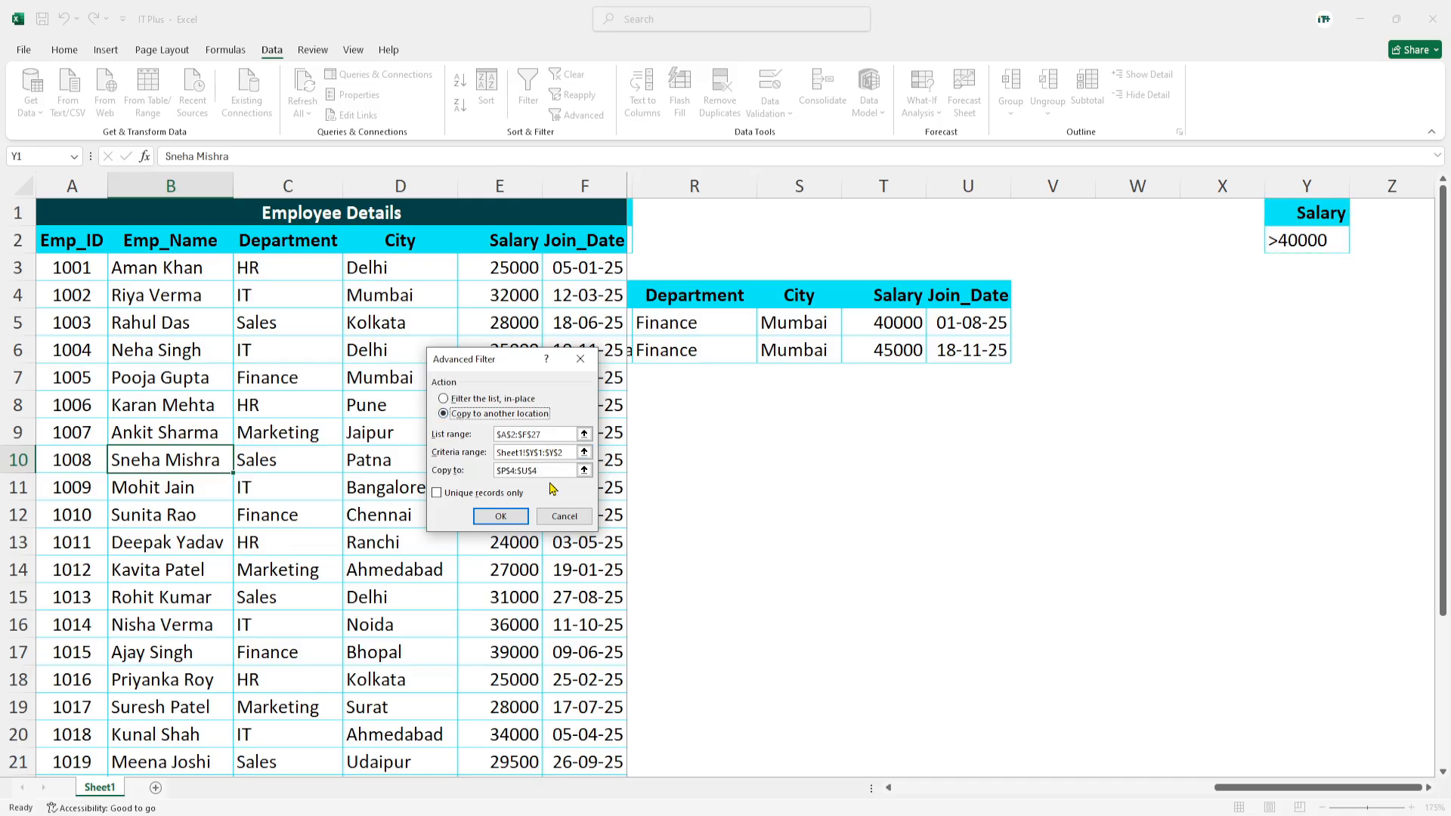
{"action": "left_click_drag", "start_coordinate": [549, 472], "coordinate": [465, 474]}
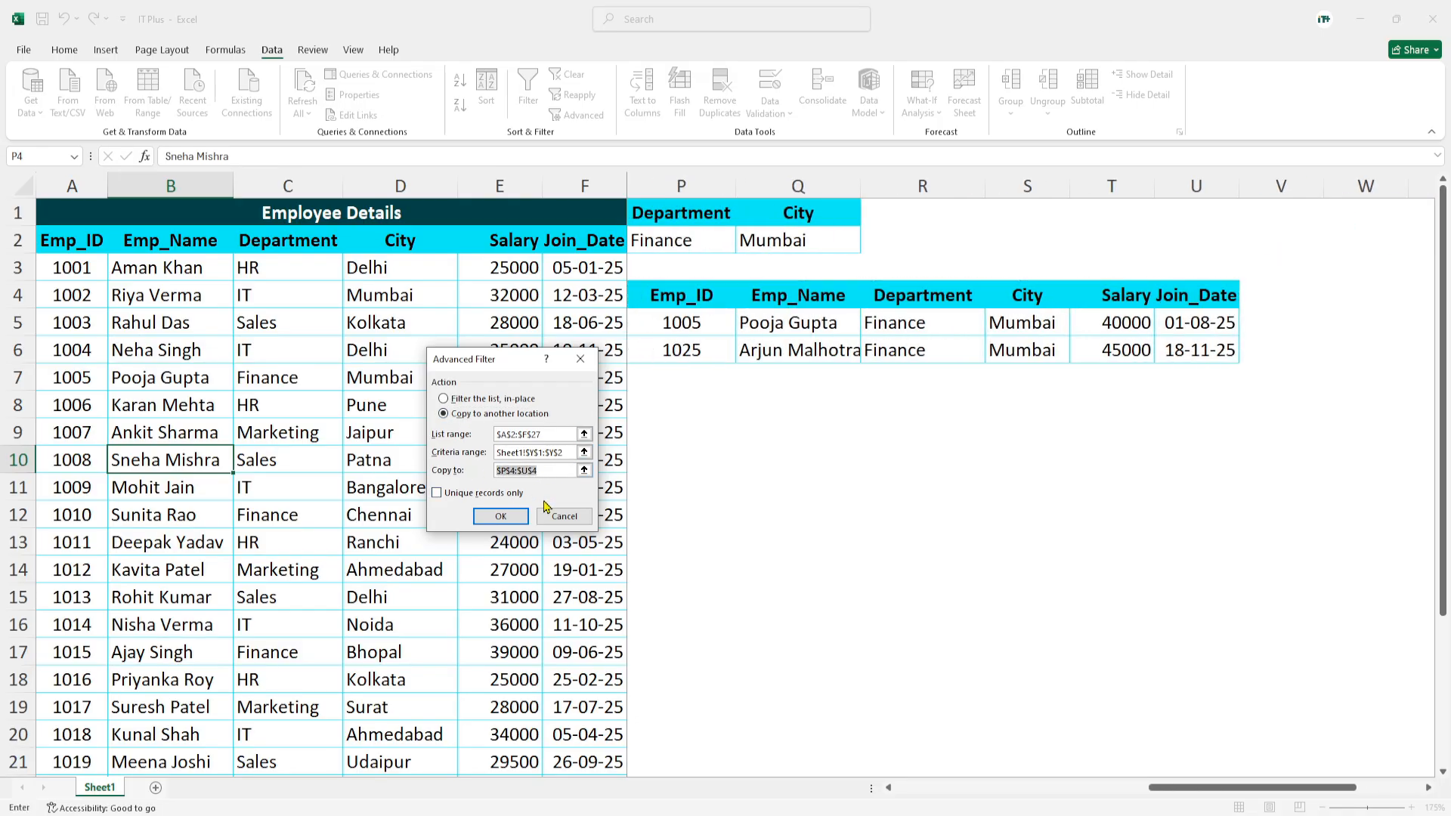
{"action": "key", "text": "BackSpace"}
{"action": "left_click_drag", "start_coordinate": [1271, 788], "coordinate": [1400, 788]}
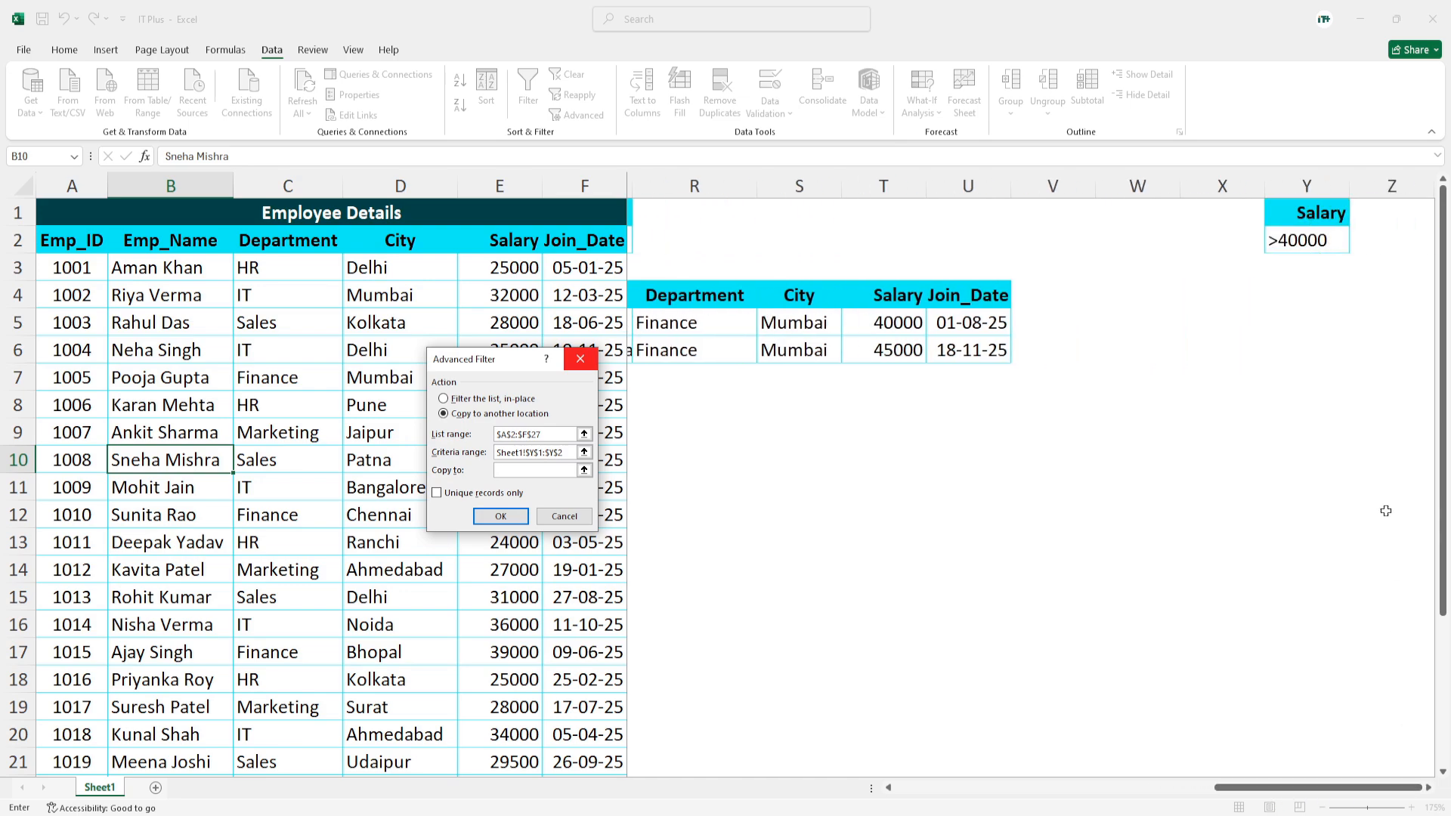
{"action": "left_click", "coordinate": [1279, 290]}
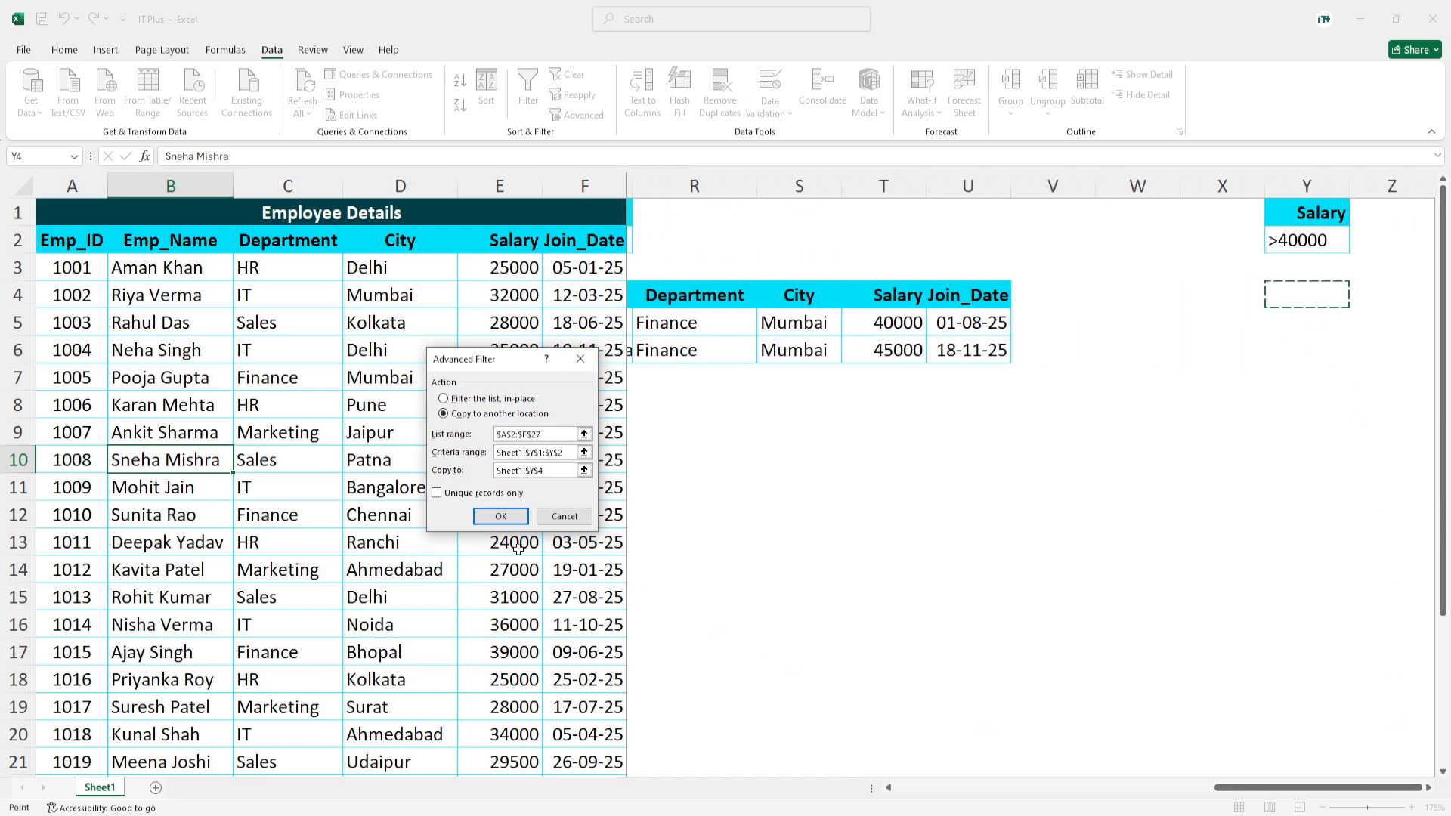
{"action": "left_click", "coordinate": [502, 518]}
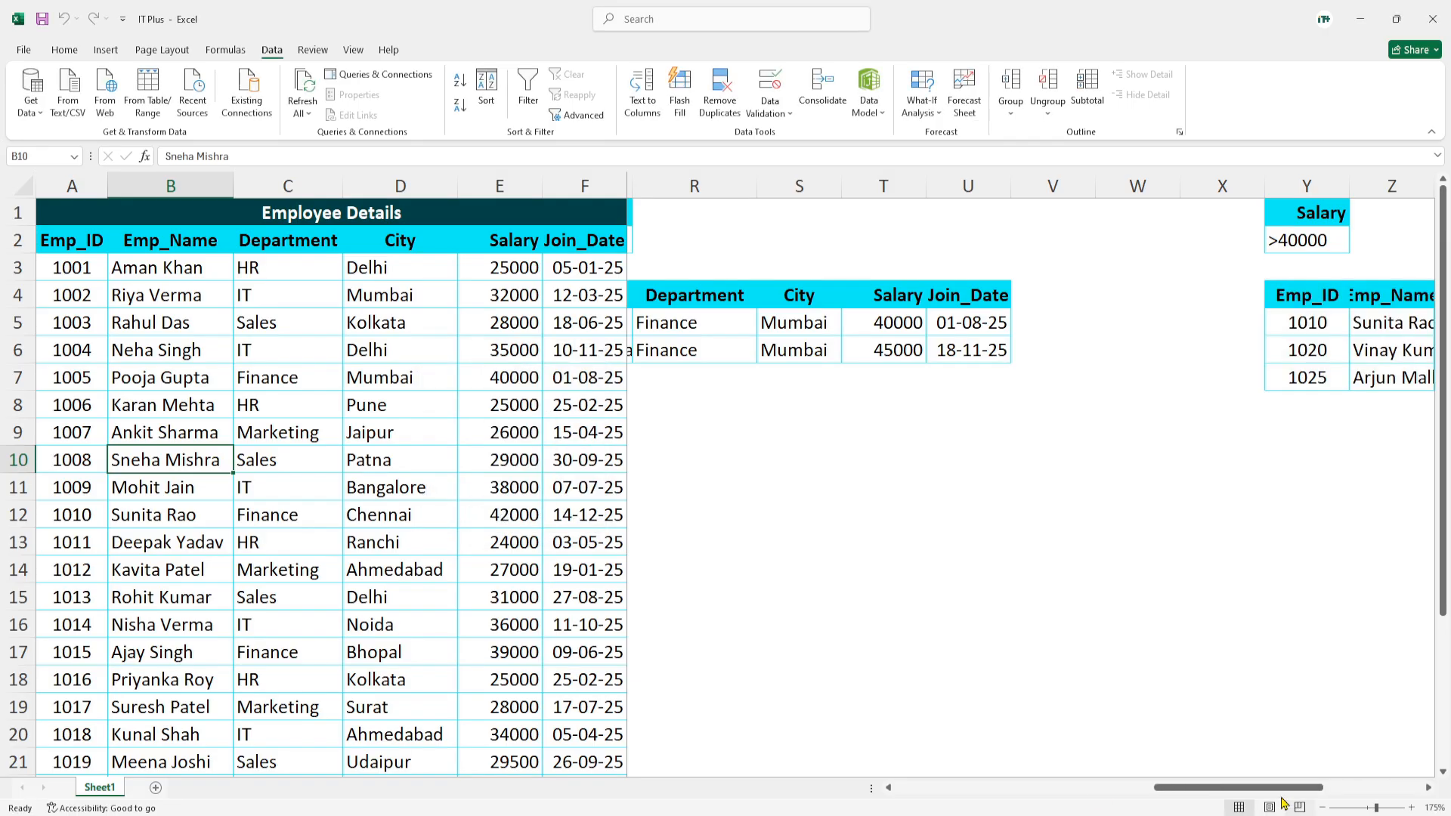
- Widen columns Z, AA and AB to give the names, departments and cities in the extracted salary table more room
{"action": "left_click_drag", "start_coordinate": [1284, 787], "coordinate": [1385, 788]}
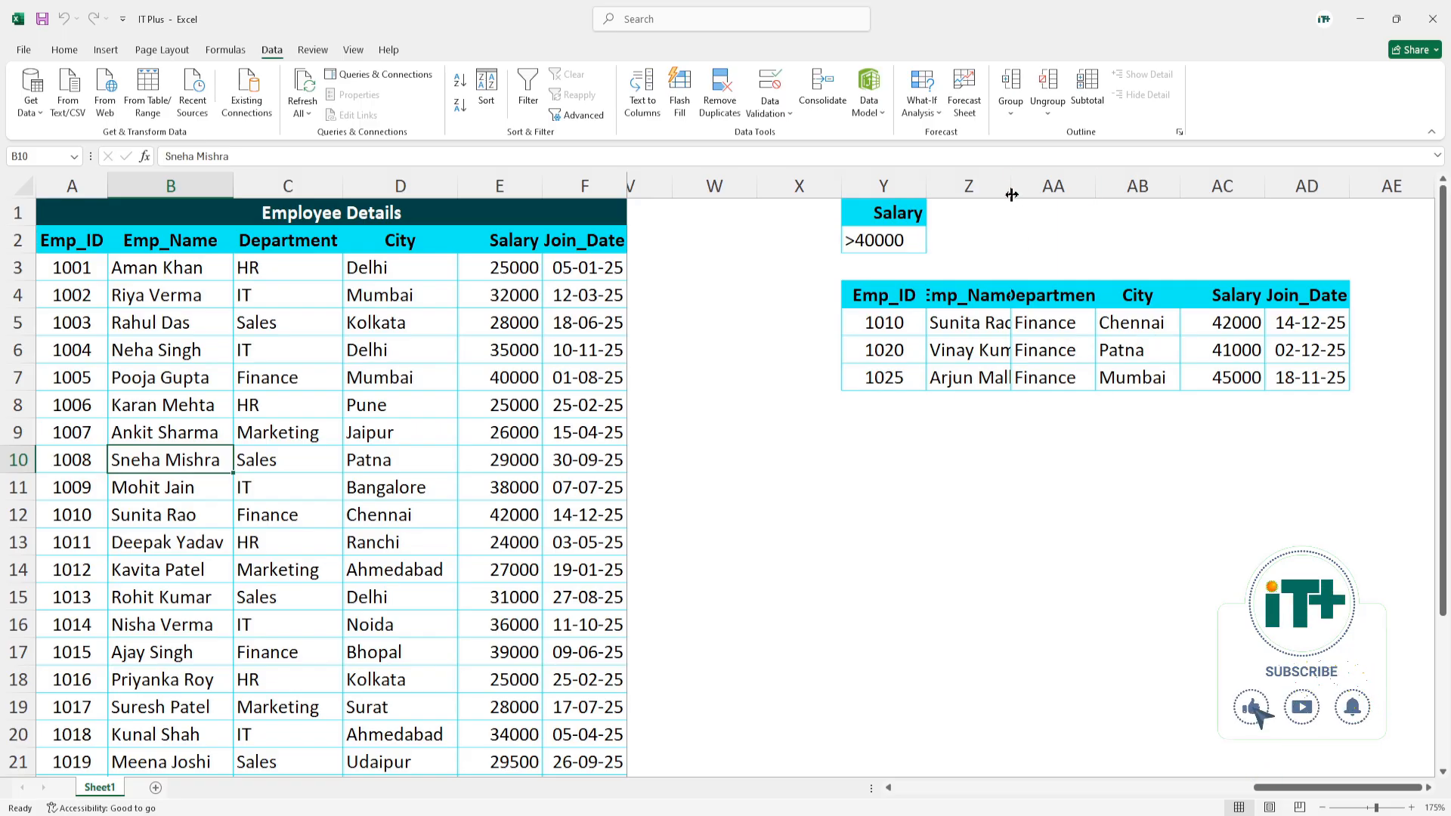
{"action": "left_click_drag", "start_coordinate": [1012, 195], "coordinate": [1269, 192]}
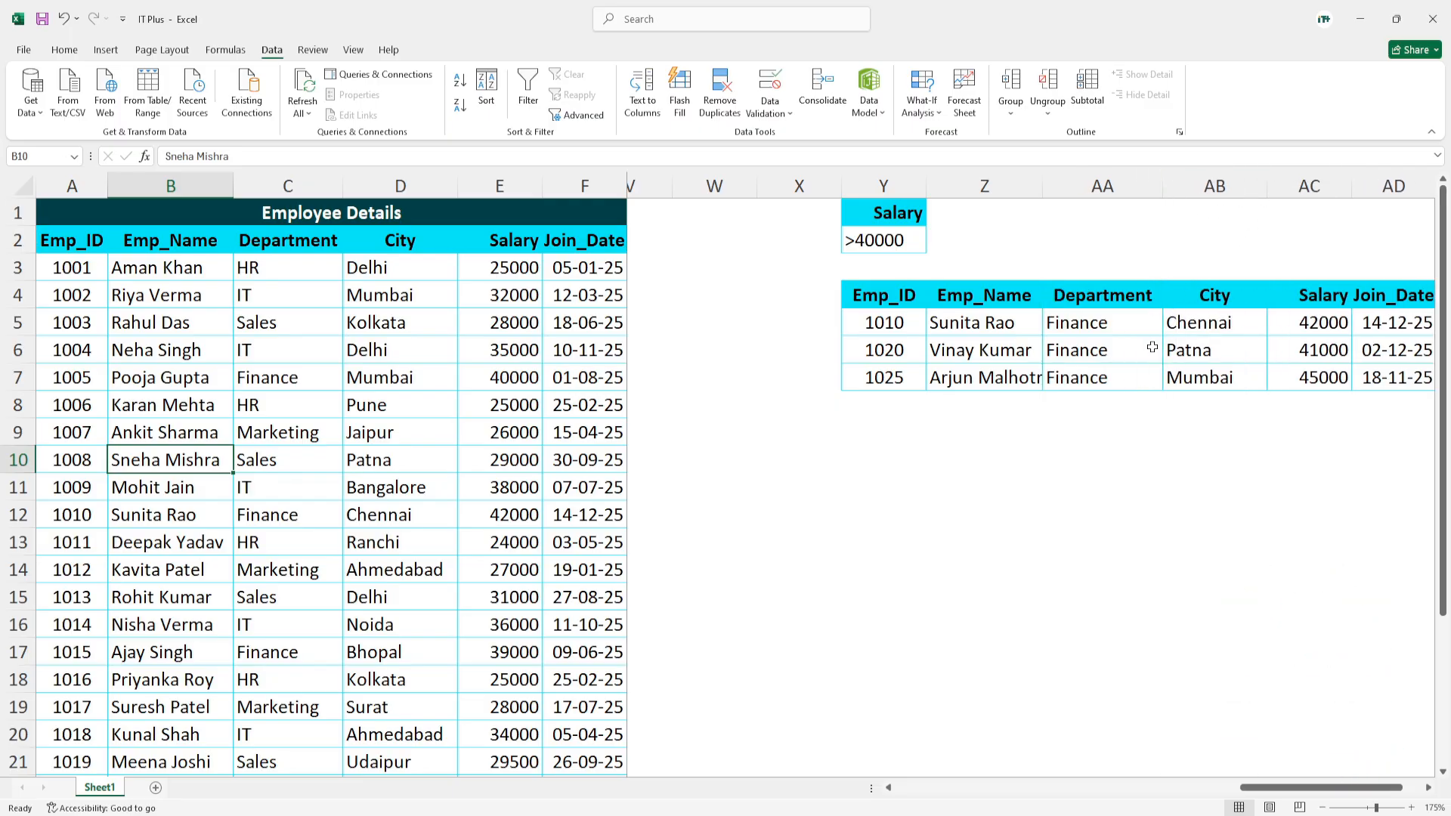